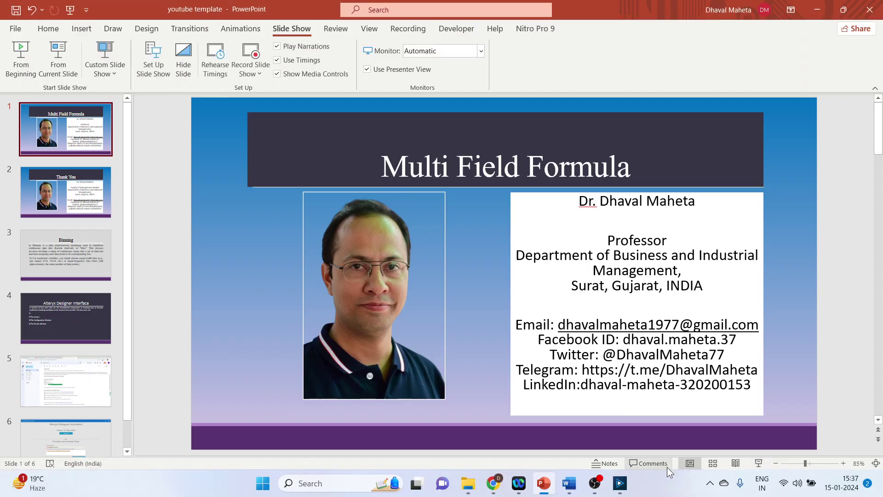
Step: Add an Input Data tool that loads heart1.csv, then run it to list 918 records
click(620, 483)
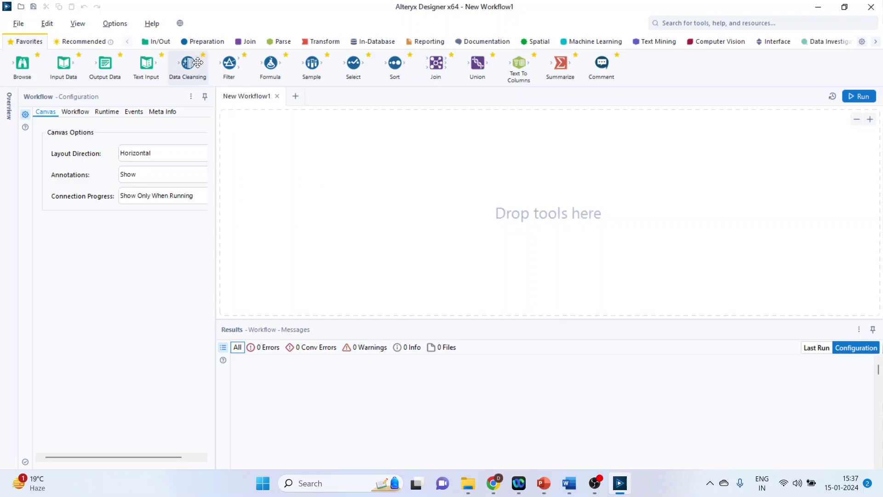
click(155, 44)
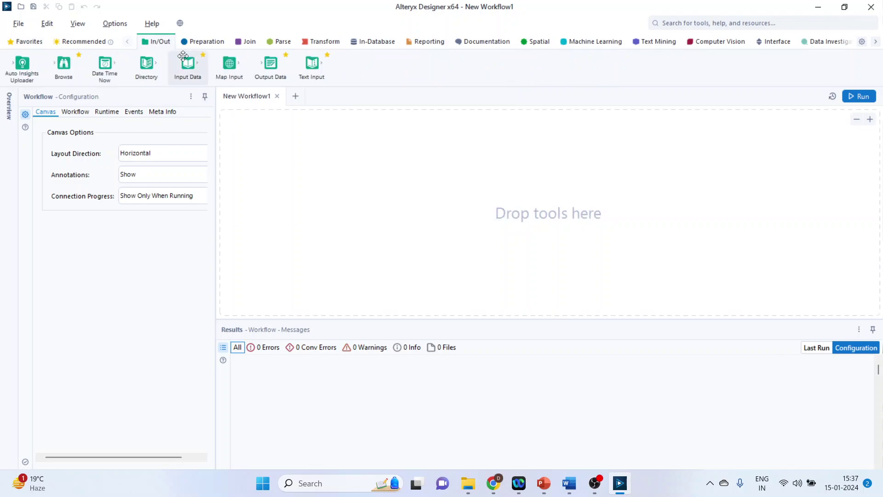
drag(188, 65, 302, 179)
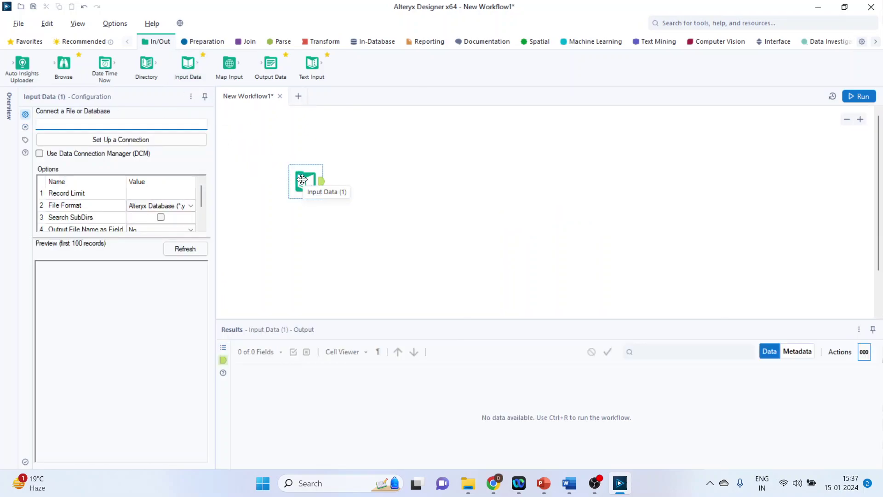
click(153, 139)
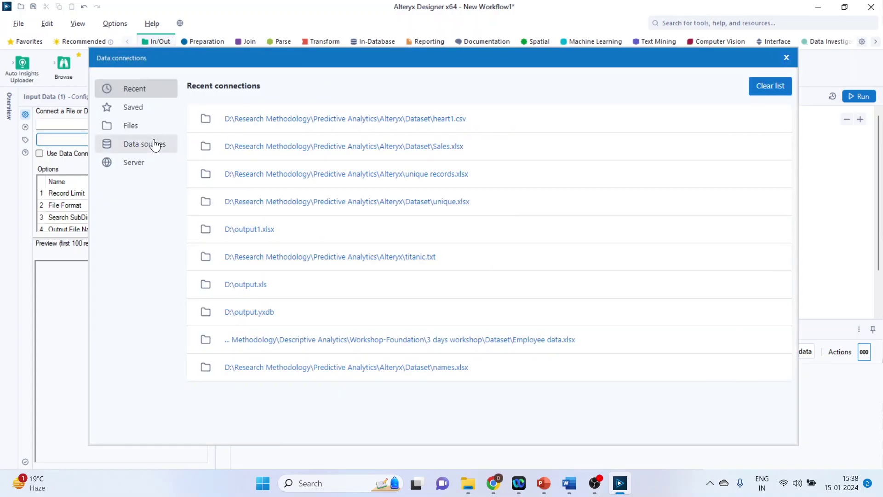
click(135, 128)
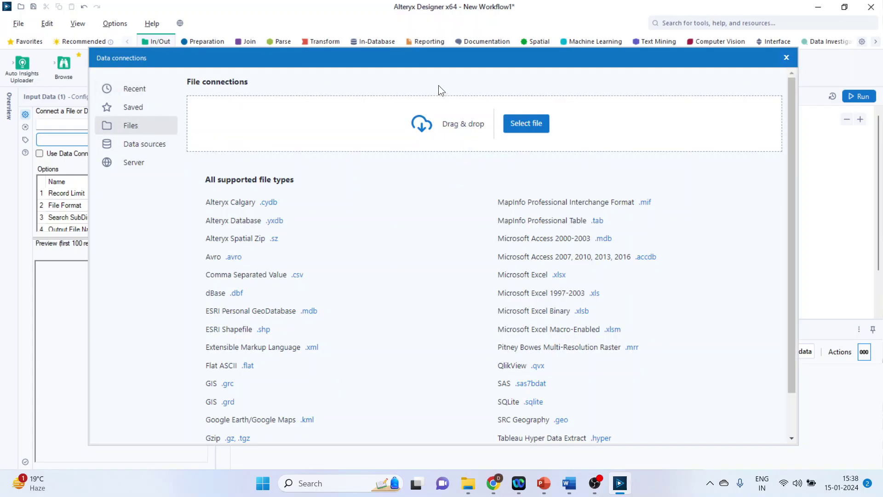
click(521, 127)
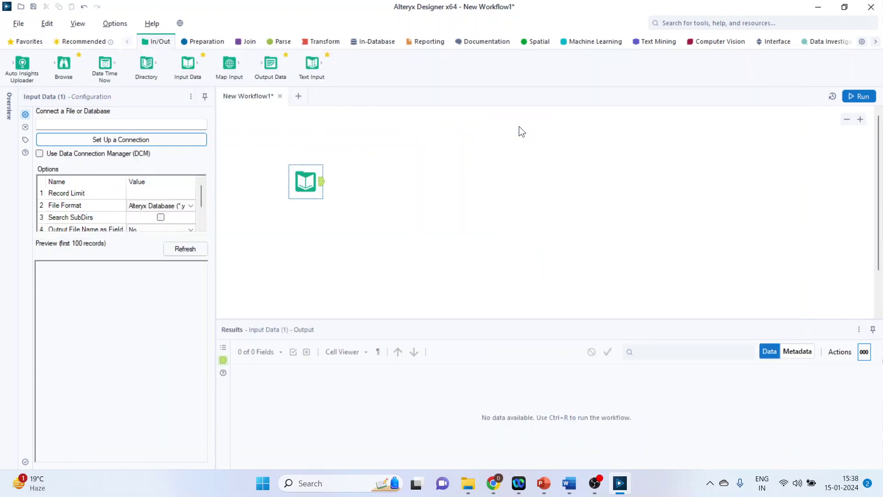
click(357, 182)
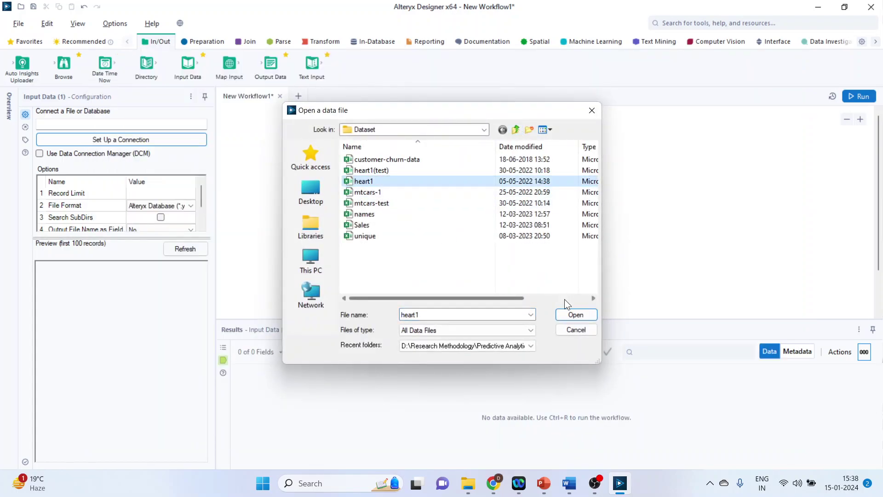
click(571, 316)
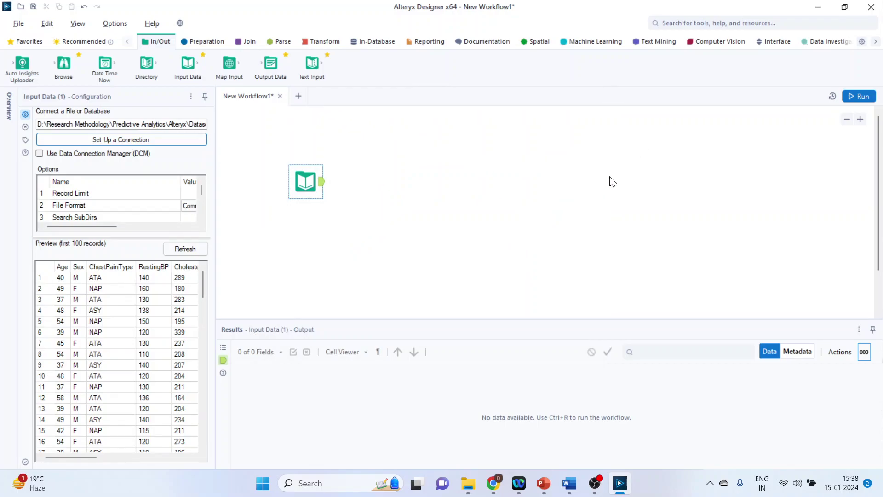
click(857, 96)
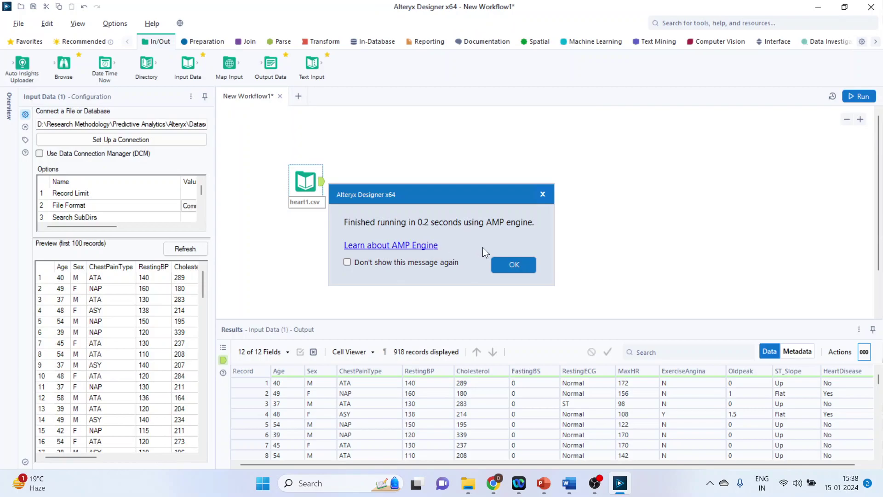
click(508, 263)
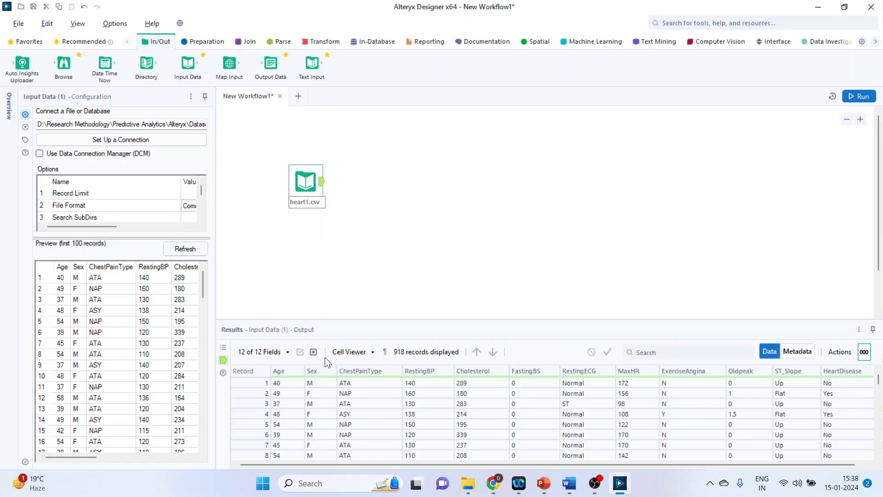
Step: Open the Age column's header menu in Results to see its Filter options
click(302, 372)
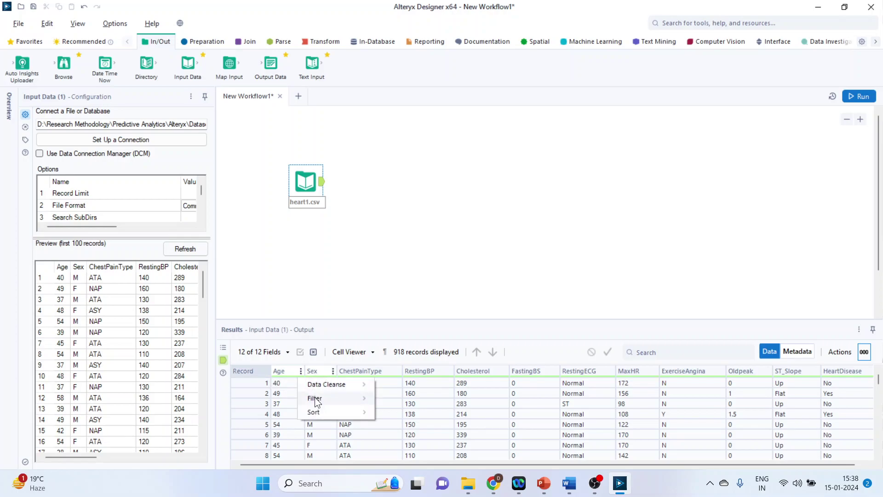
mouse_move(315, 400)
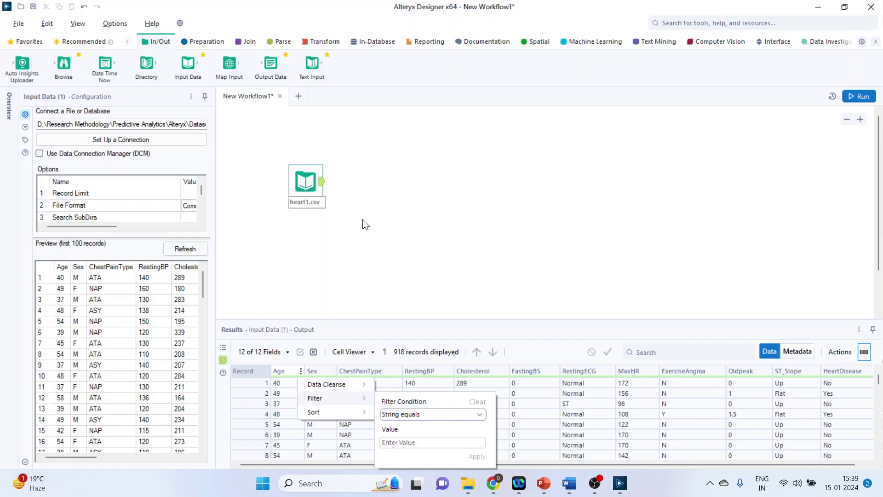
Step: Swap a mistakenly added Select tool for Auto Field after heart1.csv and run the workflow
click(204, 42)
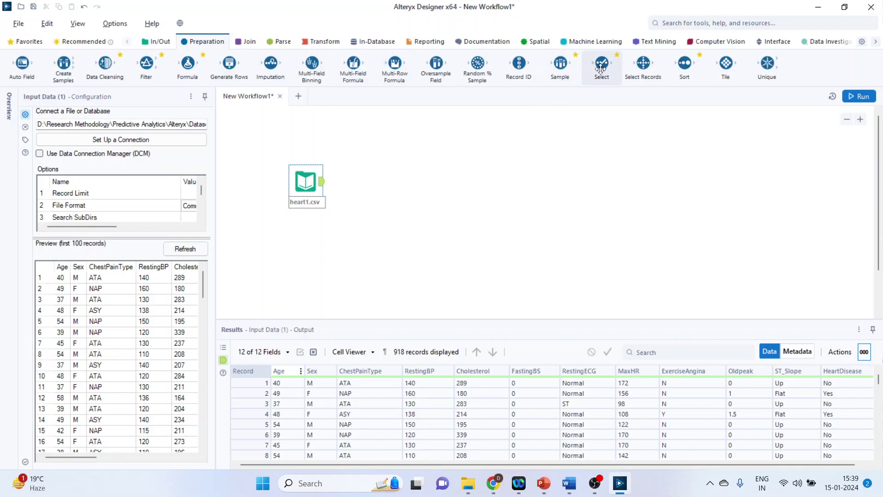
drag(602, 63, 376, 183)
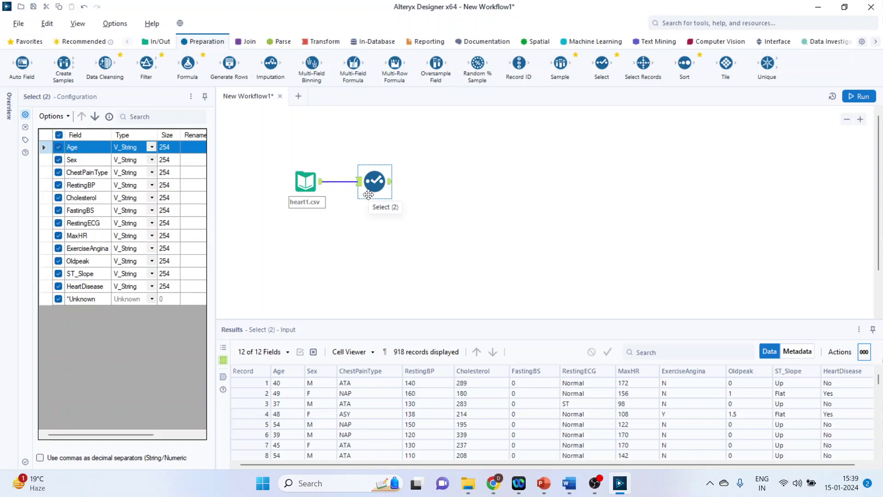
key(Delete)
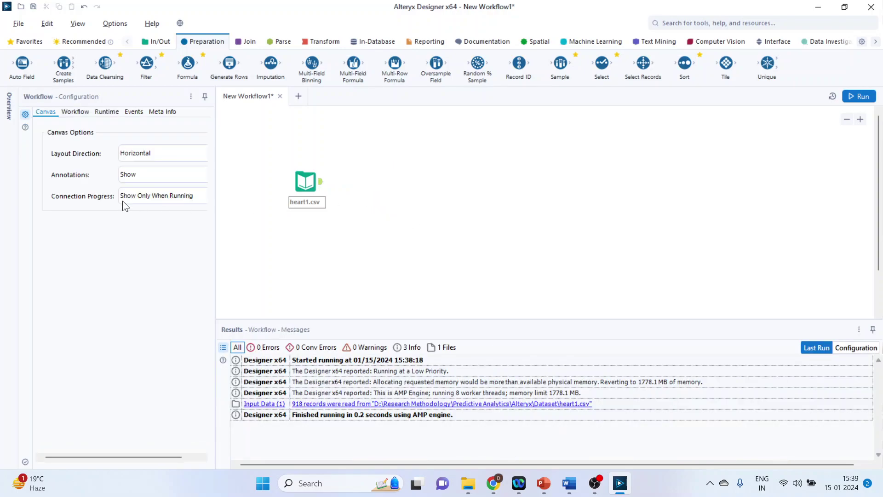
drag(17, 78, 374, 182)
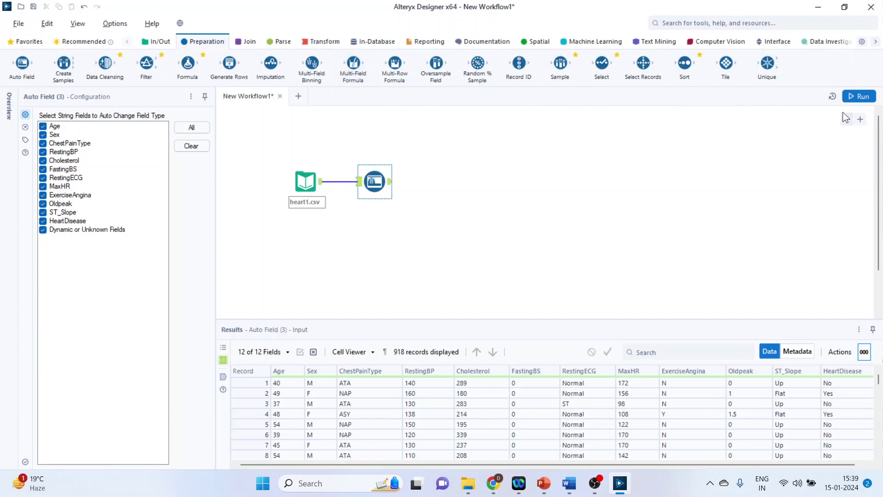
click(857, 97)
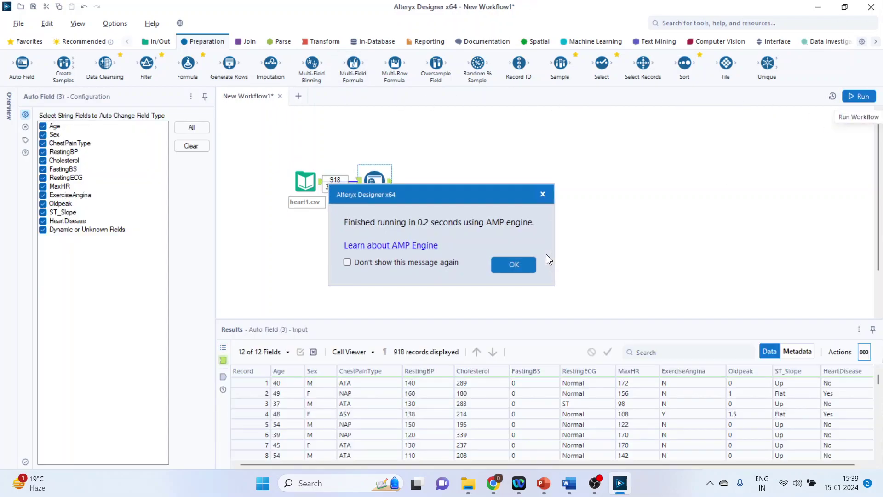
click(523, 263)
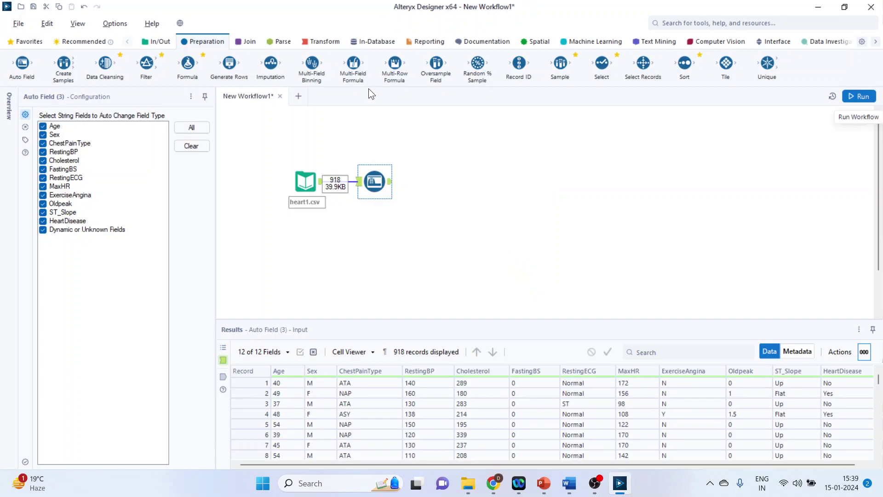
Step: Add a Multi-Field Formula after Auto Field, listing Text fields with only Sex checked
drag(353, 64, 444, 182)
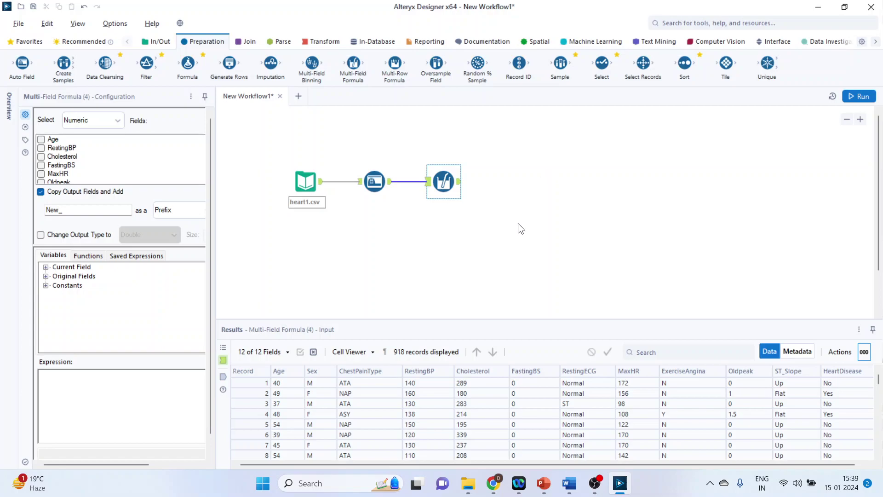
click(316, 384)
click(316, 392)
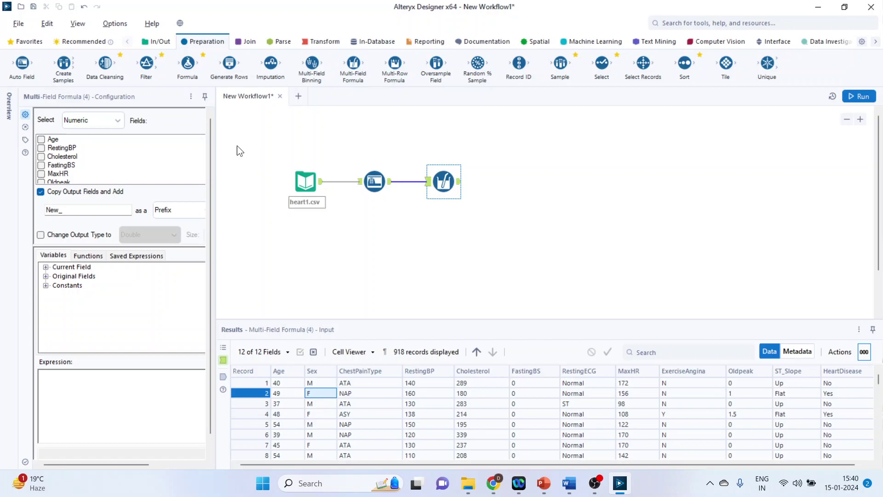
click(118, 119)
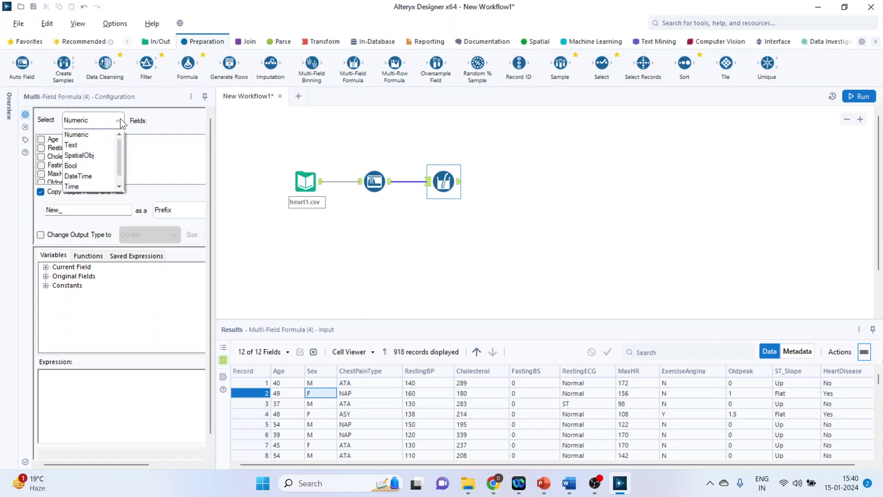
click(95, 144)
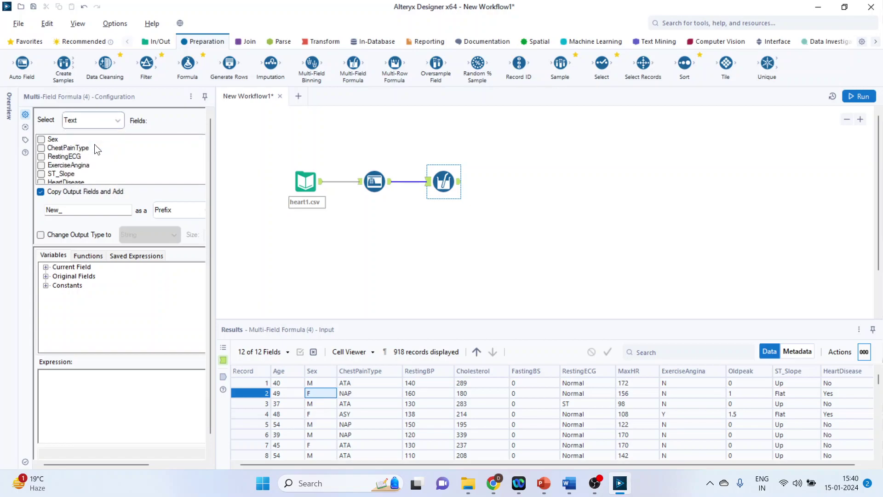
click(43, 141)
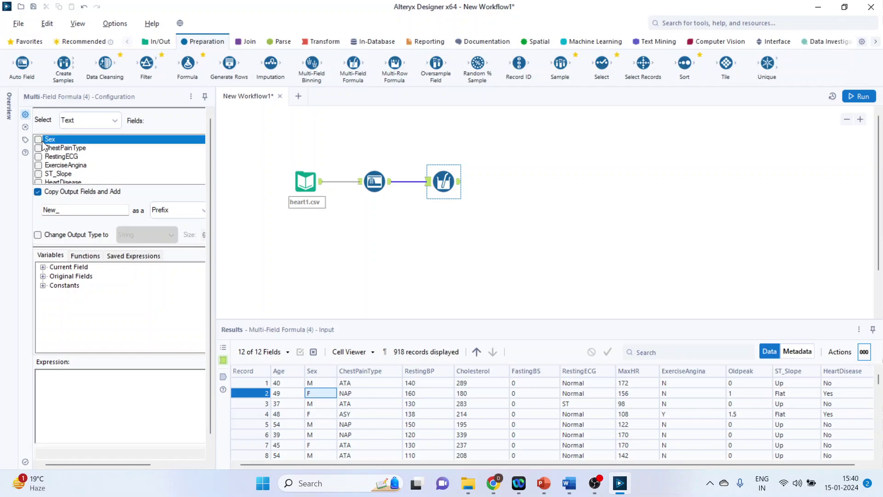
click(40, 139)
Step: Insert the LowerCase function from the String functions into the expression
click(85, 256)
click(131, 256)
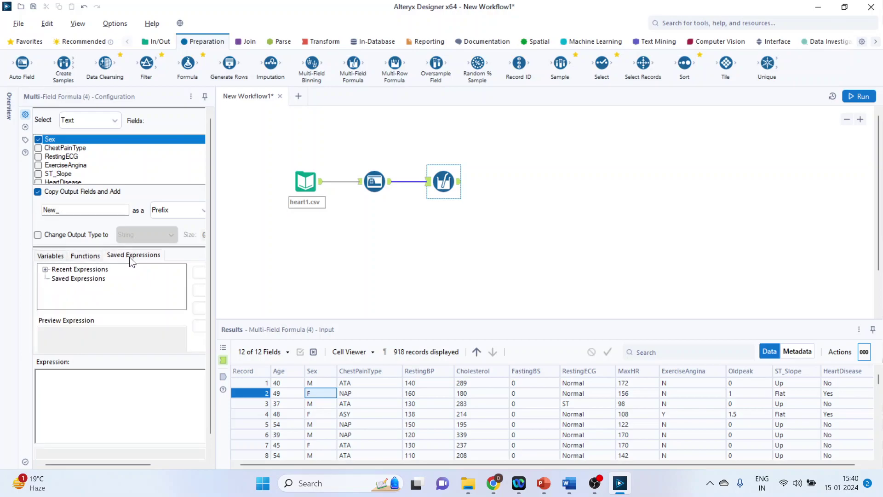
click(84, 257)
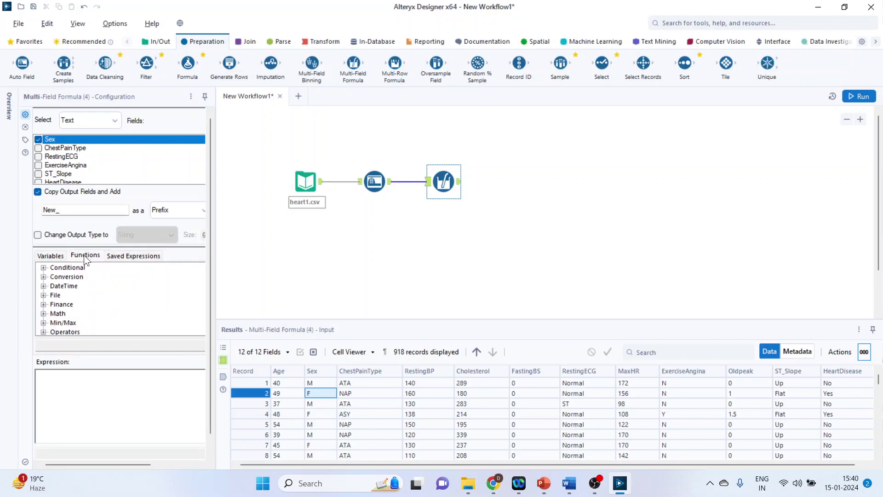
scroll(89, 273, down, 2)
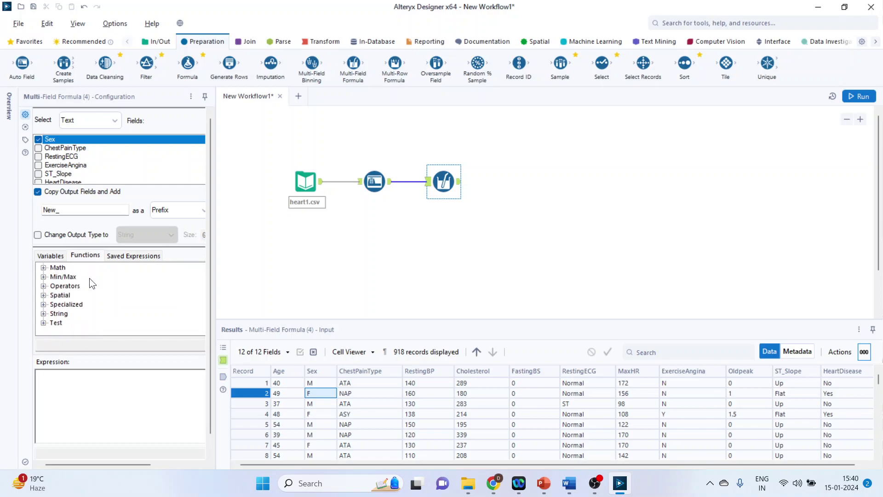
click(43, 314)
scroll(107, 309, down, 3)
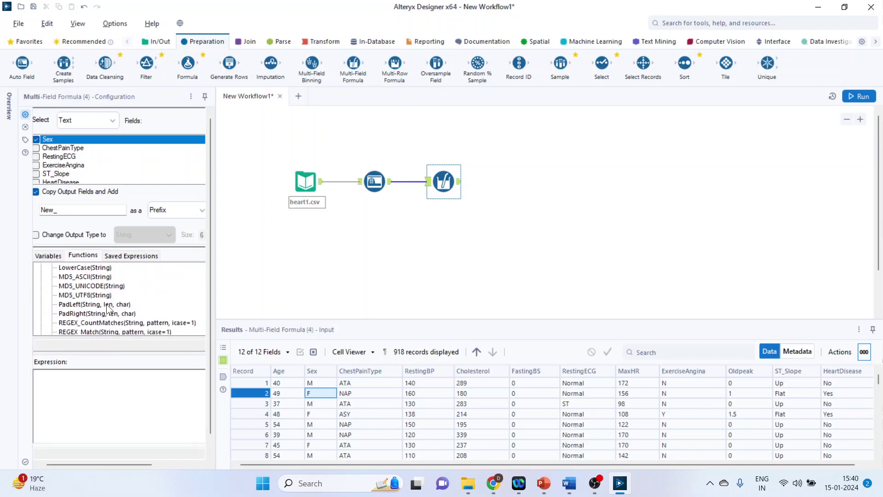
scroll(109, 309, up, 1)
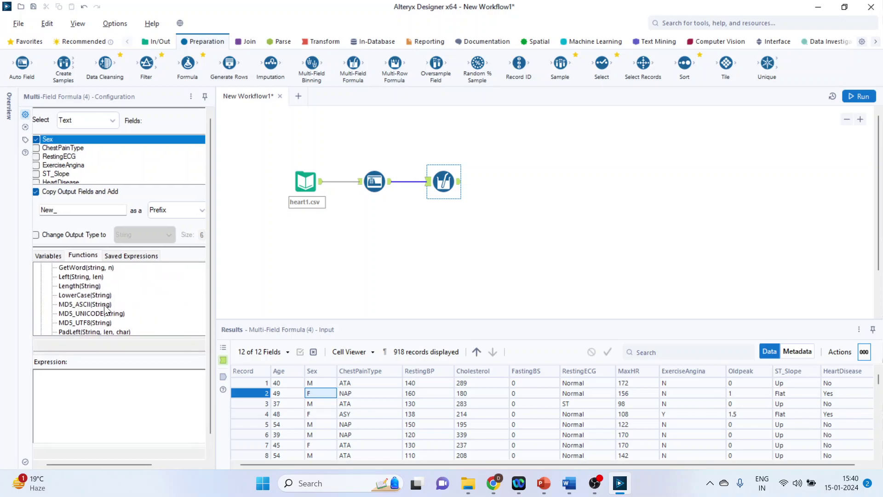
double_click(82, 297)
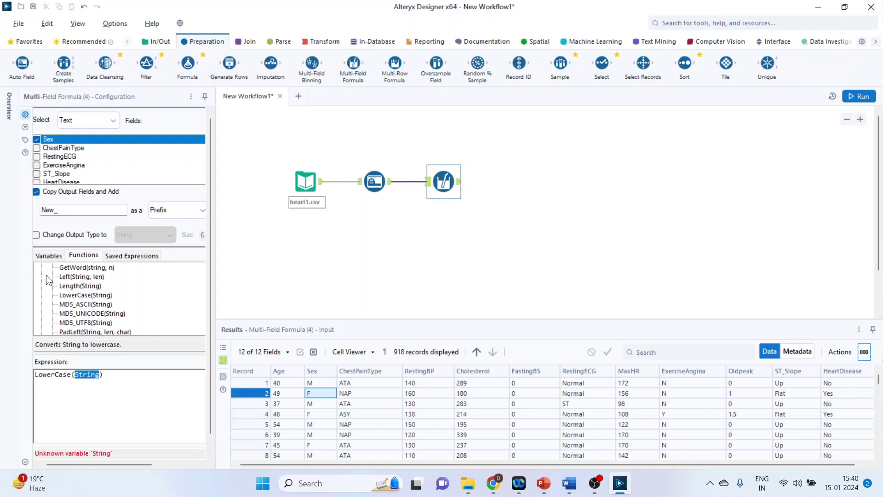
Step: Use the original Sex field as the argument, giving LowerCase([Sex]), and run the workflow
click(48, 256)
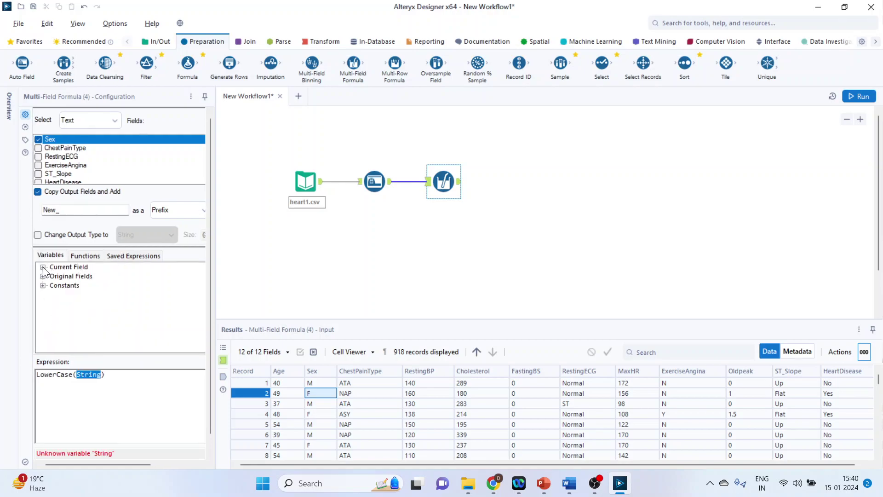
click(43, 267)
click(41, 304)
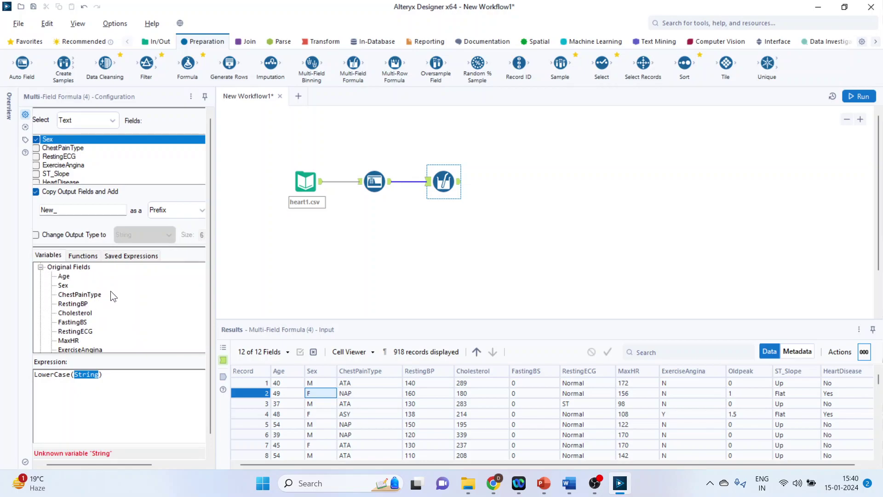
double_click(63, 285)
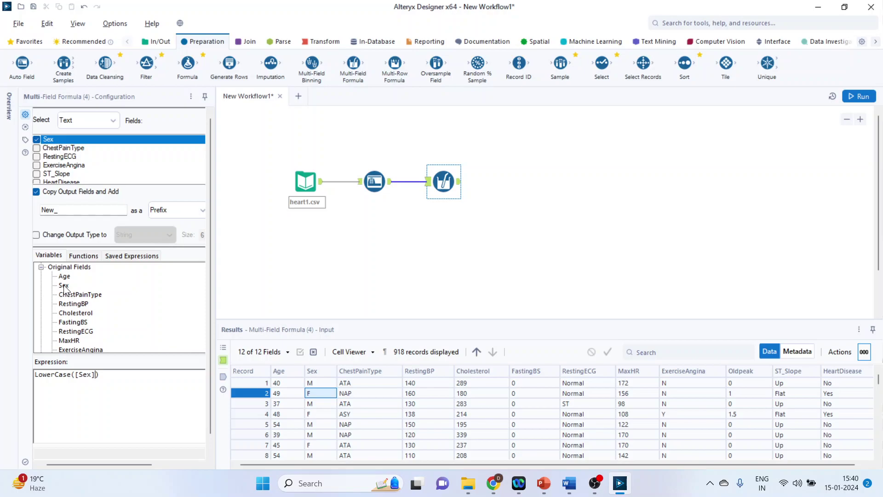
click(860, 96)
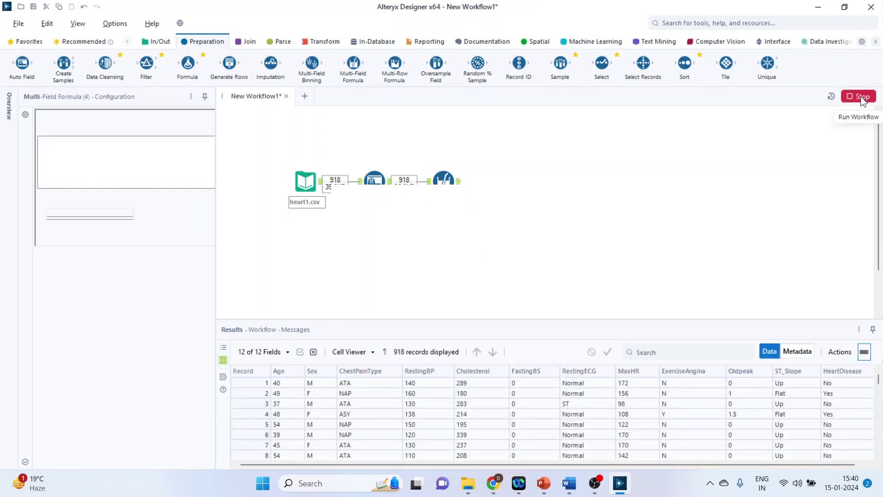
Step: View the Multi-Field Formula output and scroll to the New_Sex column of lowercase m/f
click(524, 262)
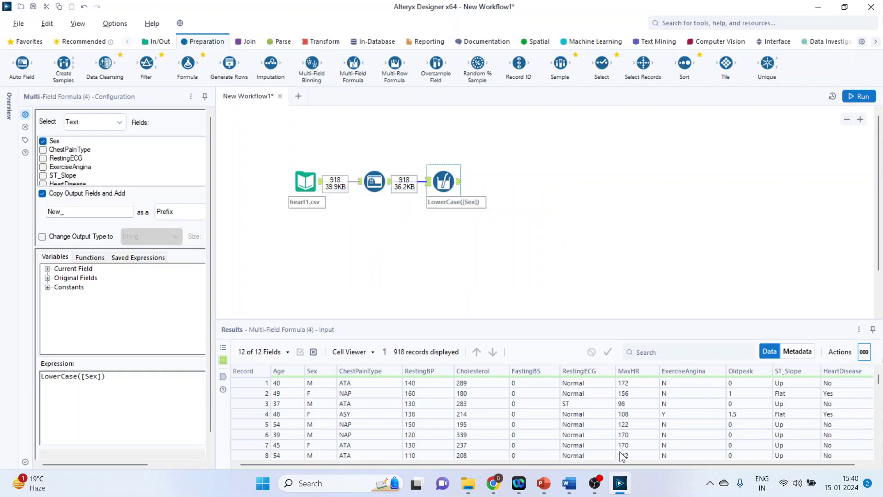
click(459, 181)
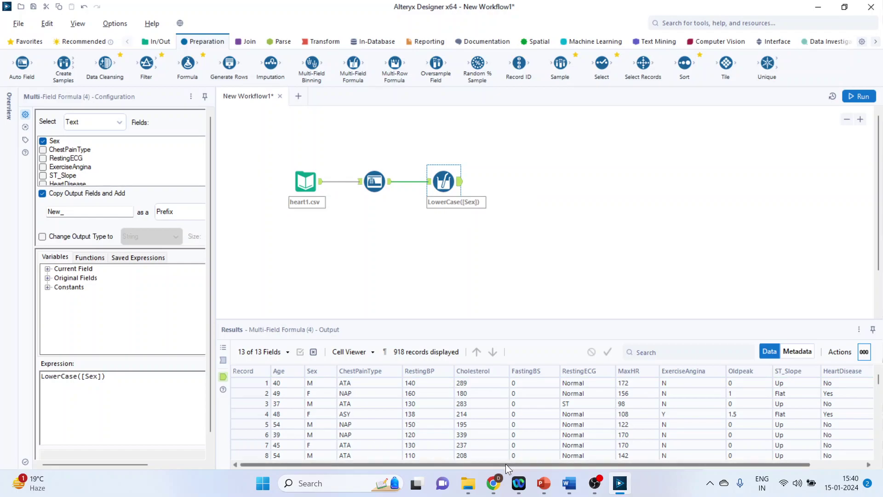
drag(506, 464, 612, 454)
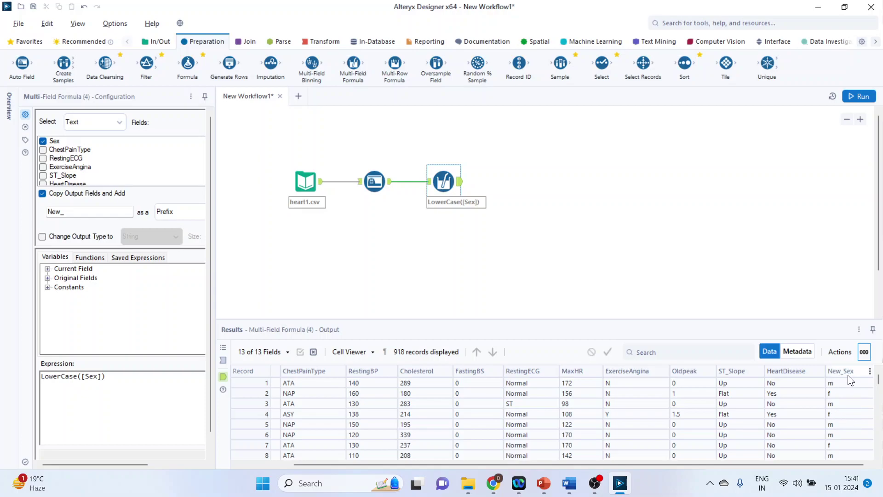
Step: Attach New_ as a suffix instead of a prefix and rerun, producing the SexNew_ column
click(192, 216)
click(178, 236)
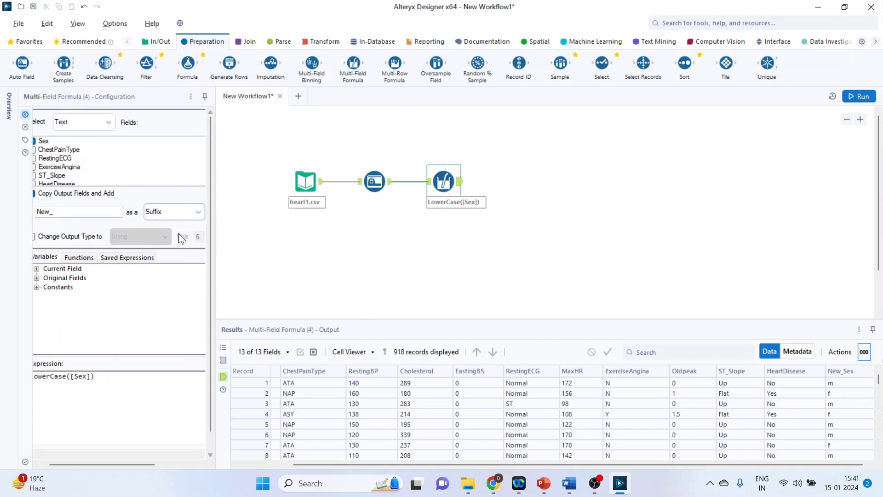
click(855, 95)
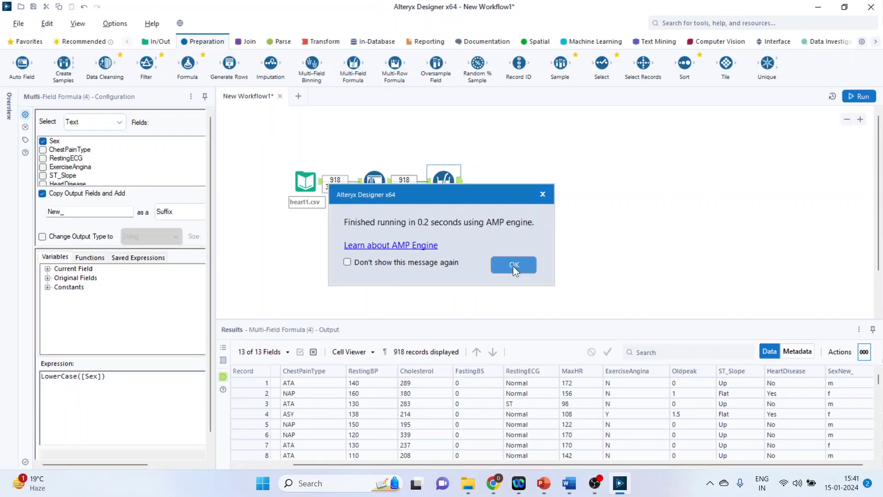
click(513, 266)
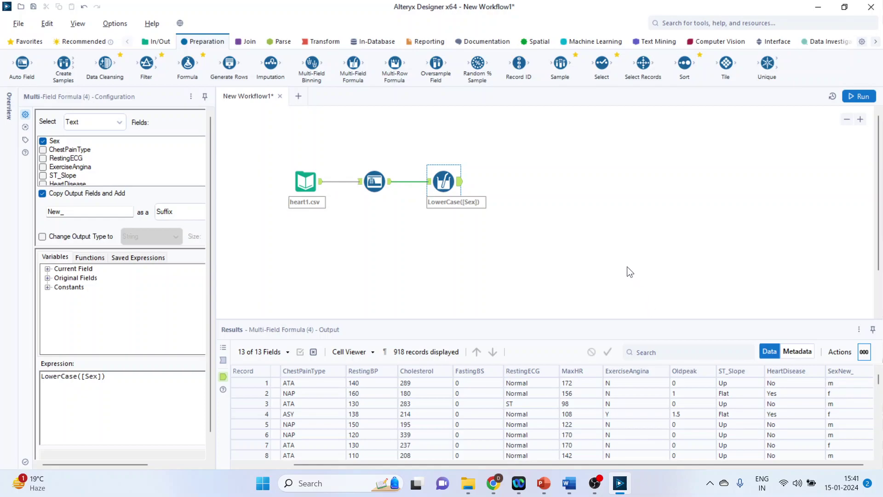
Step: Clear every tool from the canvas and place a new Input Data tool
key(ctrl+a)
key(Delete)
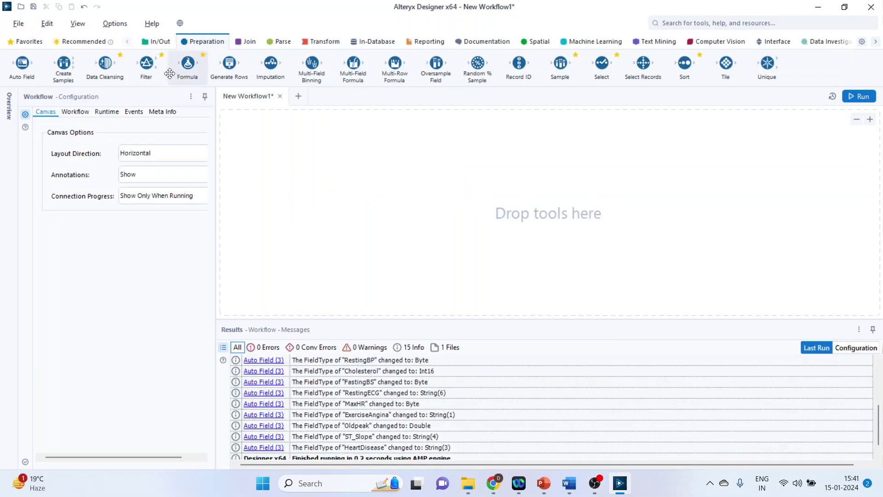
click(157, 46)
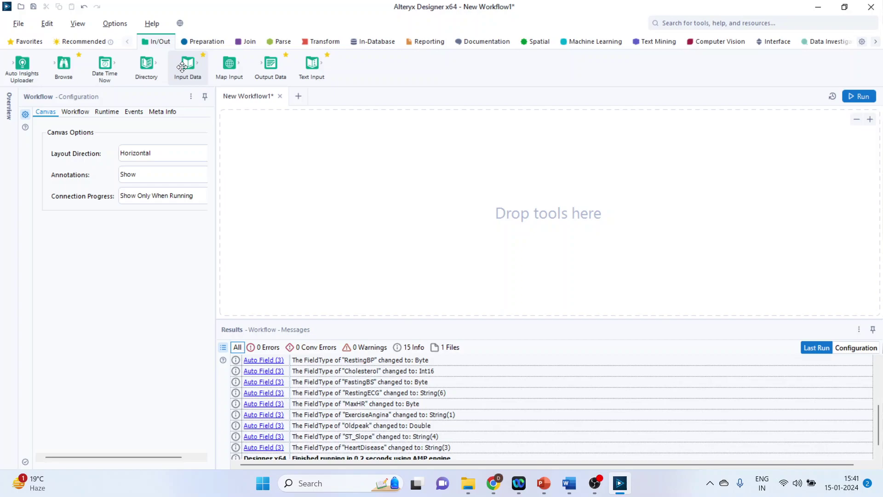
drag(188, 63, 275, 176)
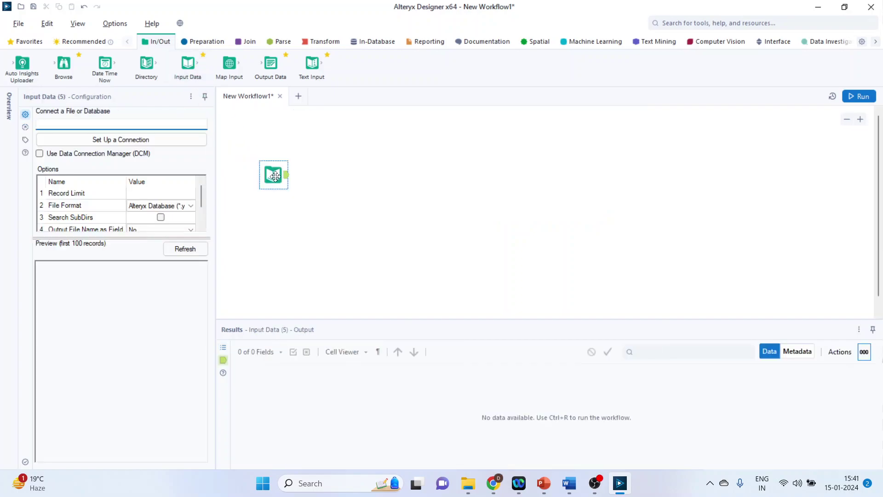
Step: Point the new input at Sheet1 of the Sales.xlsx workbook
click(123, 141)
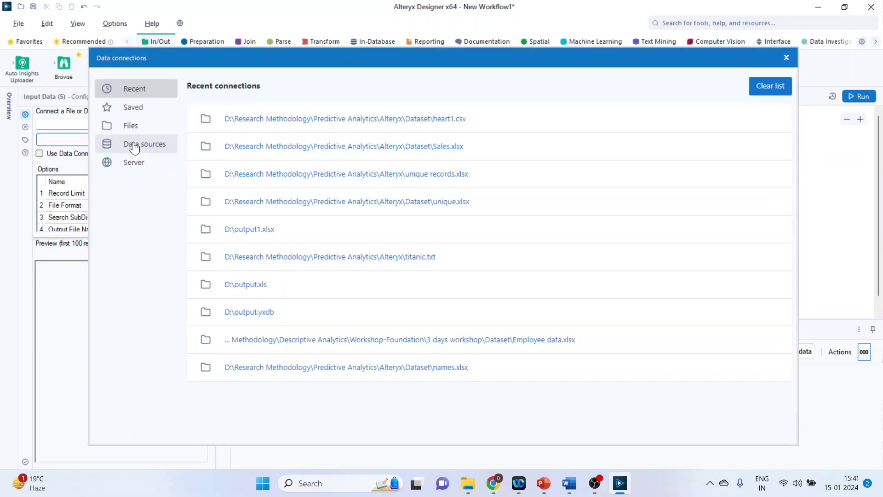
click(137, 127)
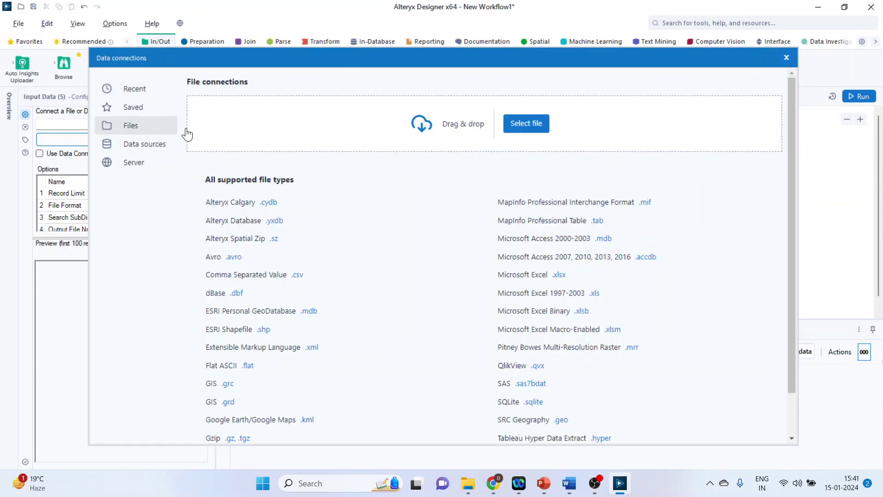
click(521, 124)
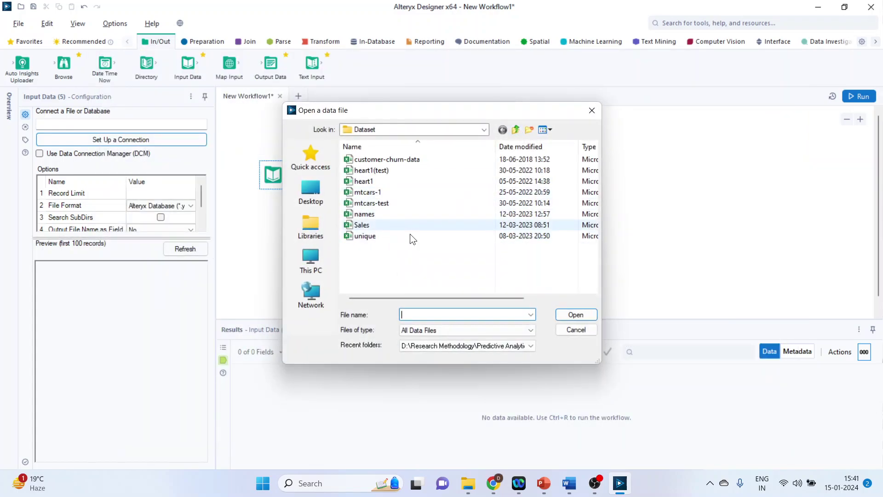
click(398, 228)
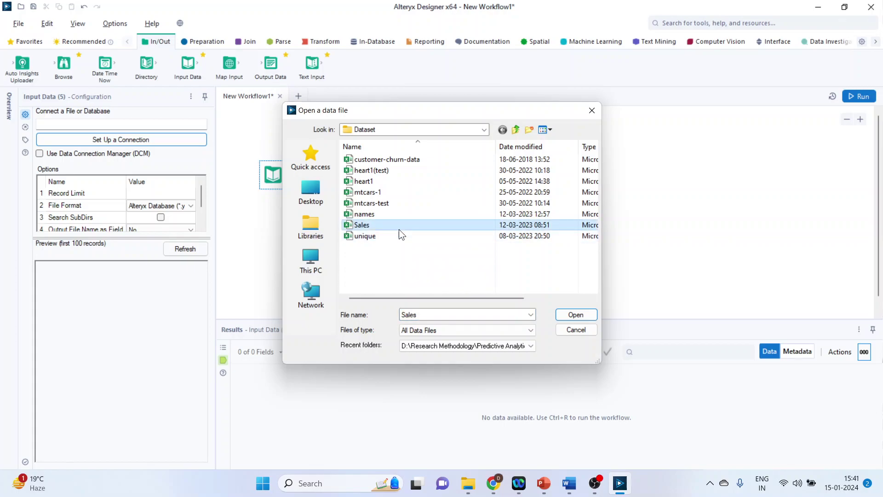
click(579, 314)
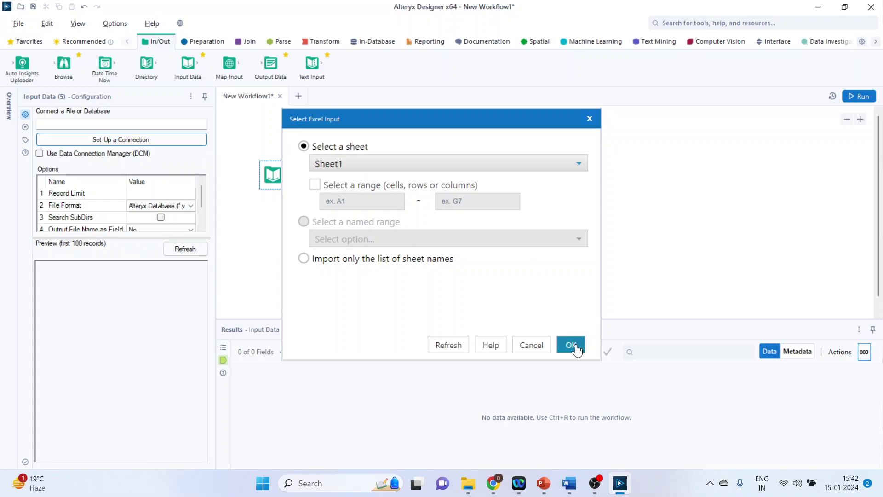
click(571, 345)
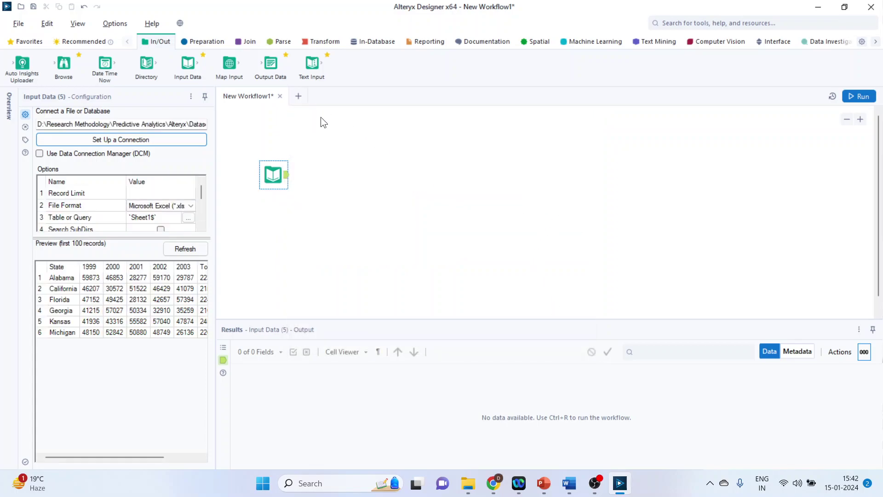
Step: Run the workflow to list 6 states with 1999–2003 sales and a Total column
click(859, 96)
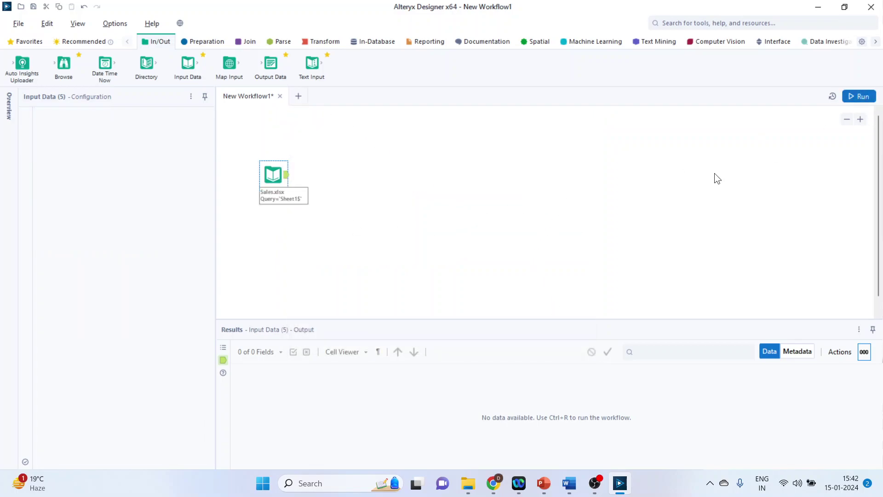
click(511, 265)
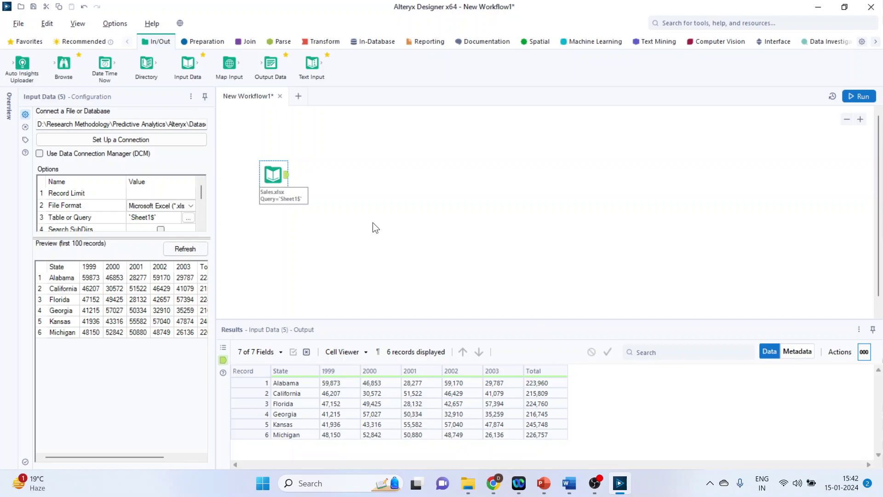
Step: Connect an Auto Field tool after the Sales.xlsx input and rerun the workflow
click(199, 42)
drag(22, 66, 343, 174)
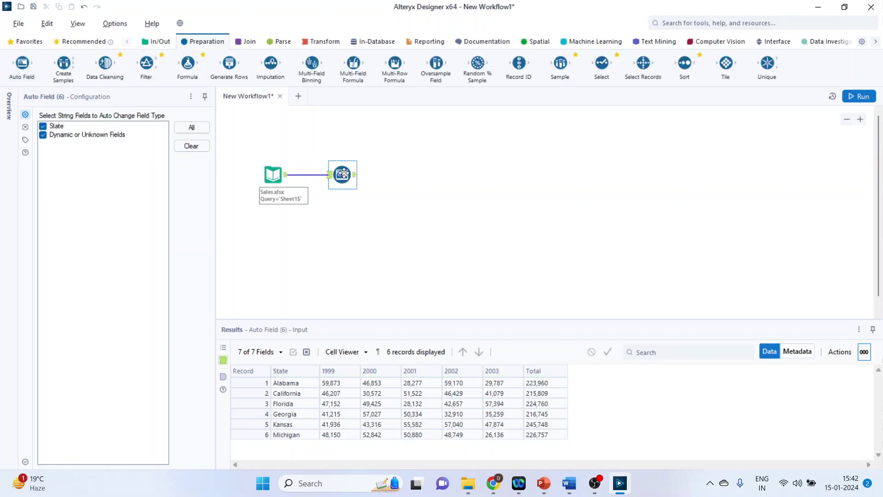
click(854, 98)
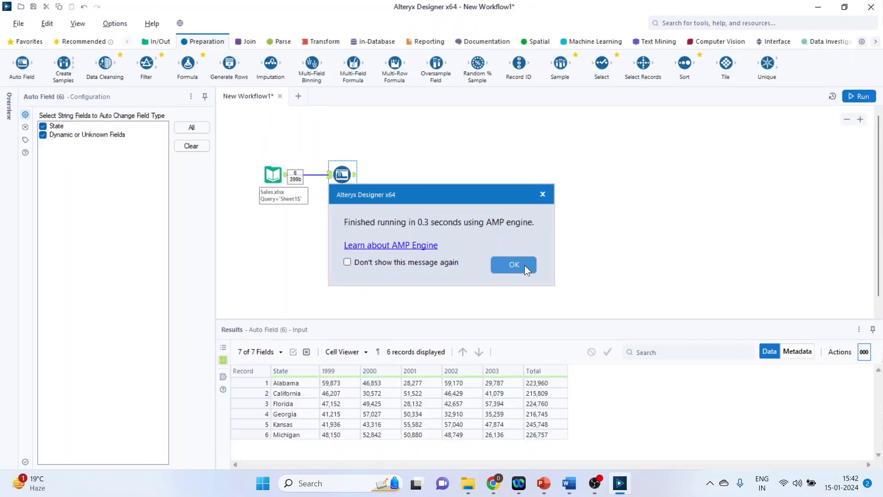
click(524, 265)
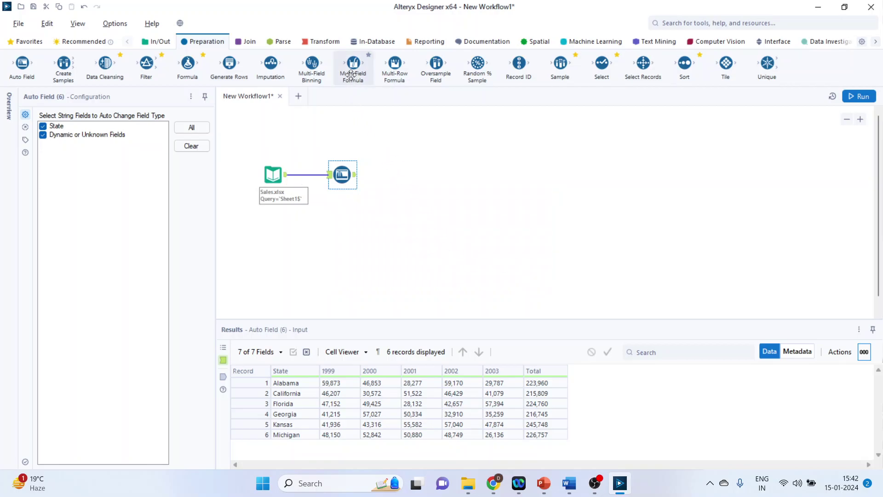
Step: Add a Multi-Field Formula after Auto Field and select fields 1999, 2000, 2001, 2002 and 2003
drag(354, 65, 407, 175)
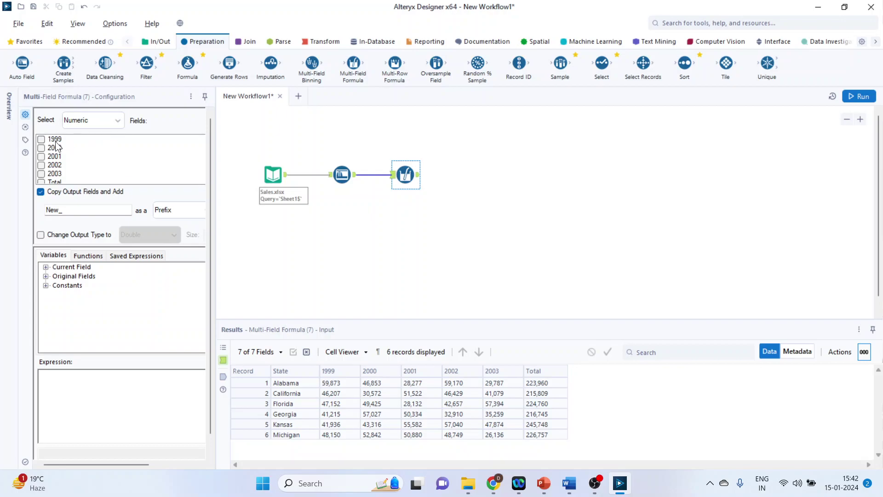
click(41, 139)
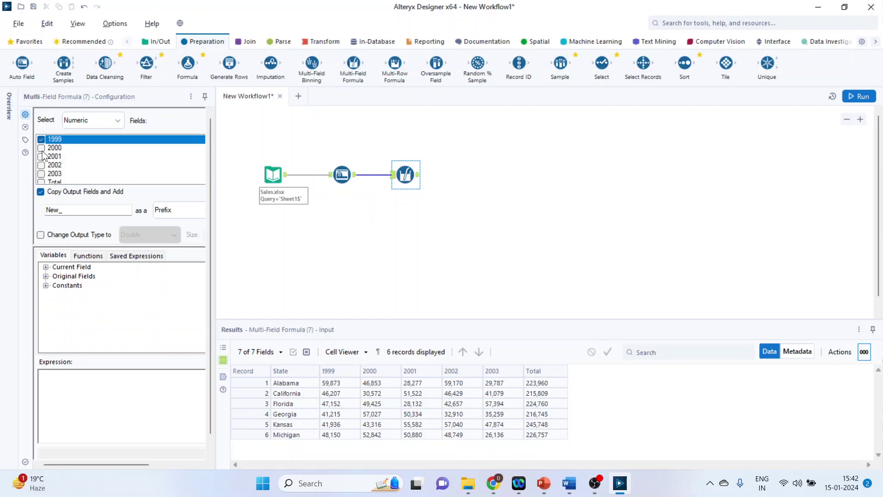
click(42, 149)
click(42, 156)
click(42, 165)
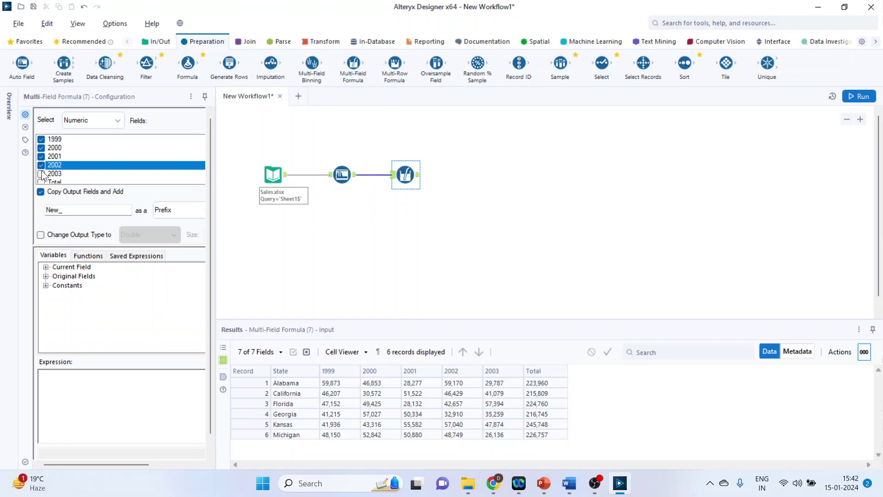
click(42, 174)
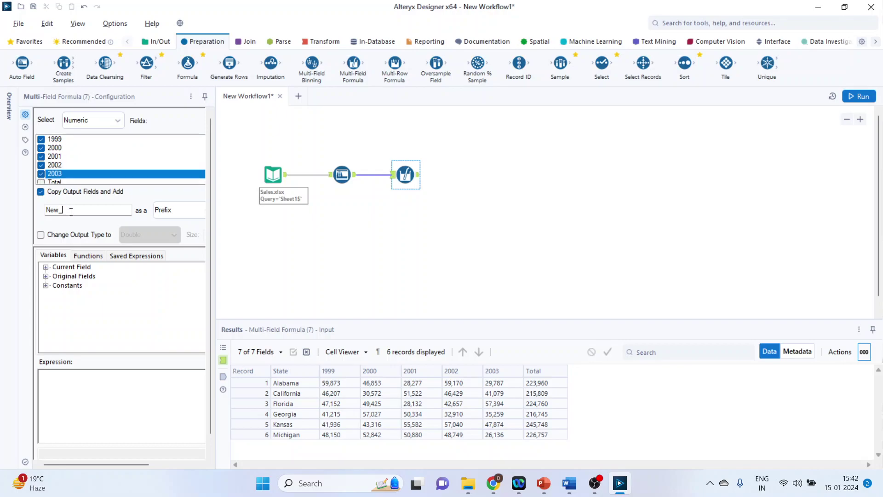
Step: Name the added output fields with the suffix '% year of total'
drag(67, 209, 46, 211)
text(% year of toal)
key(BackSpace)
key(BackSpace)
text(tal)
click(180, 213)
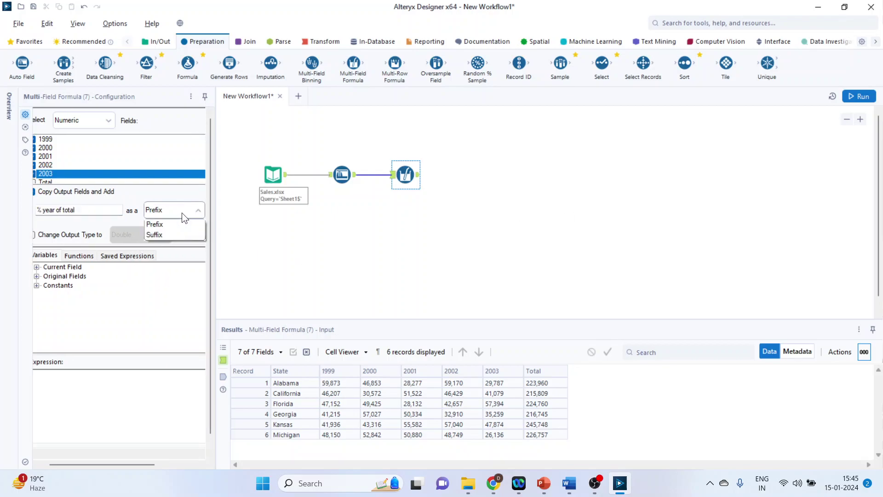
click(178, 234)
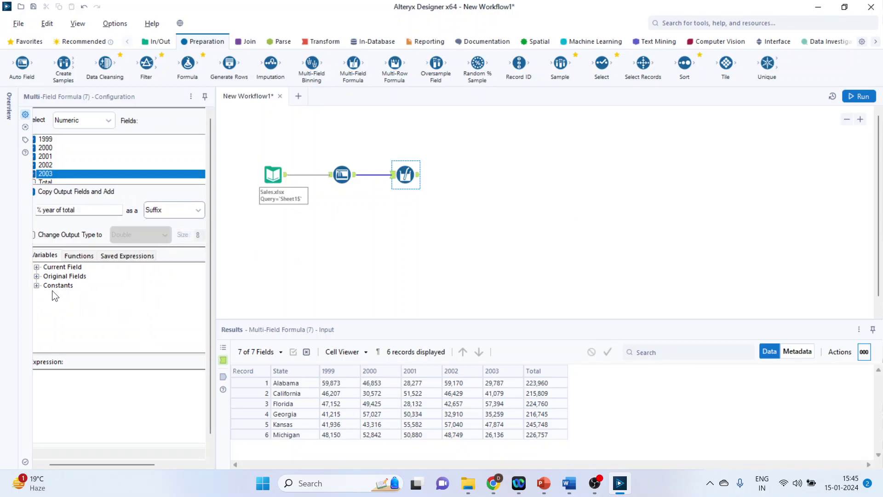
Step: Build the expression [_CurrentField_]/[Total]*100 from the _CurrentField_ variable and the Total field
click(79, 256)
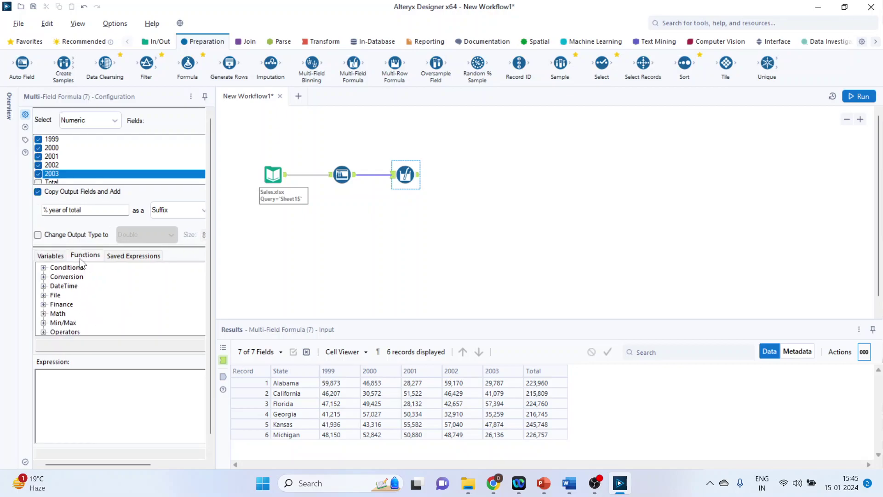
click(56, 257)
click(41, 267)
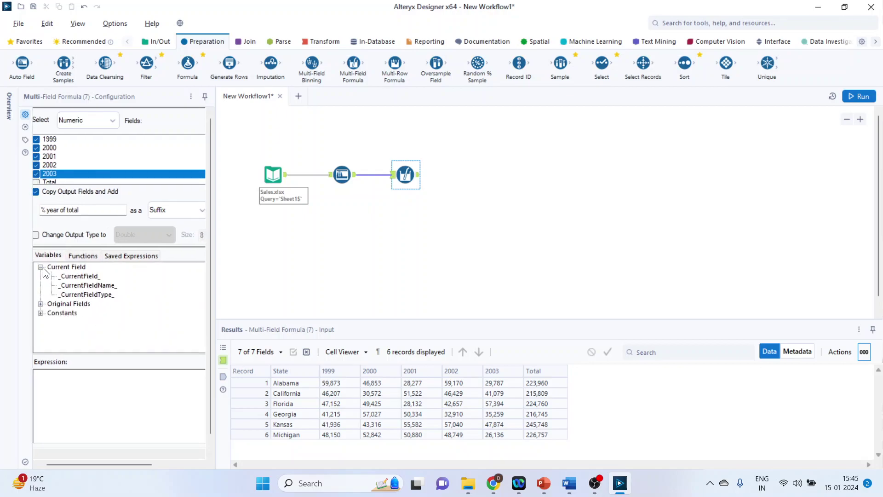
click(42, 267)
click(87, 276)
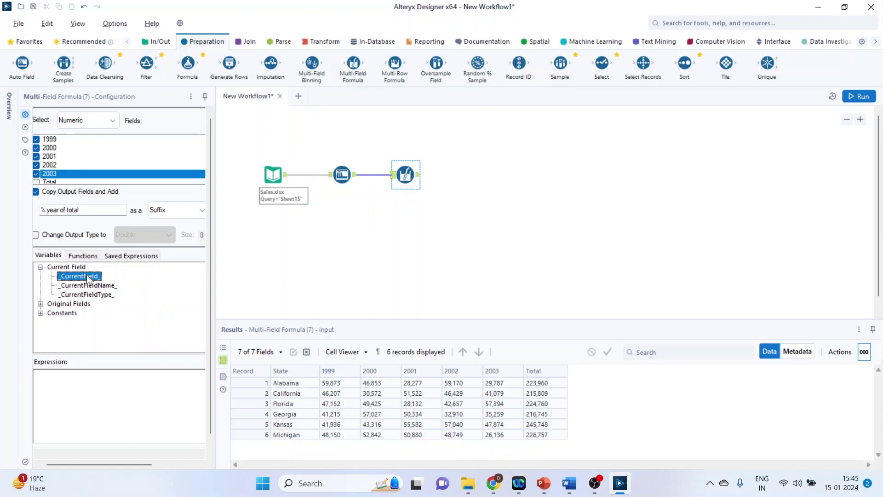
double_click(88, 277)
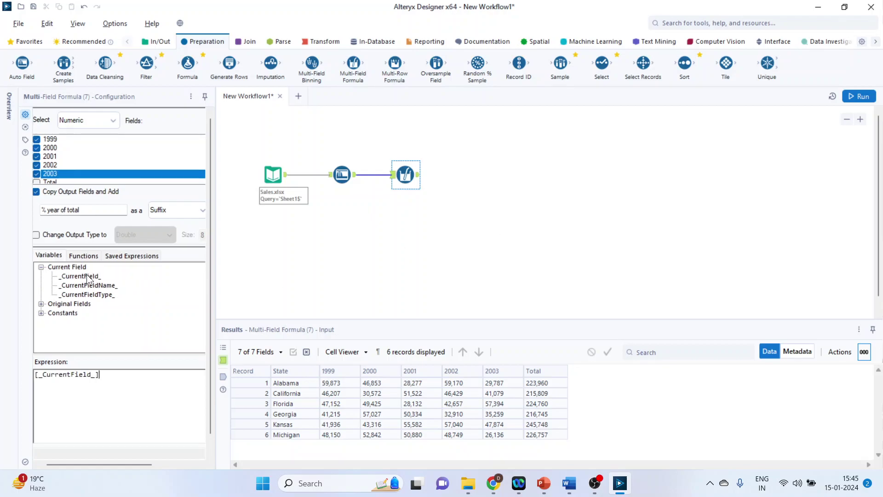
click(39, 305)
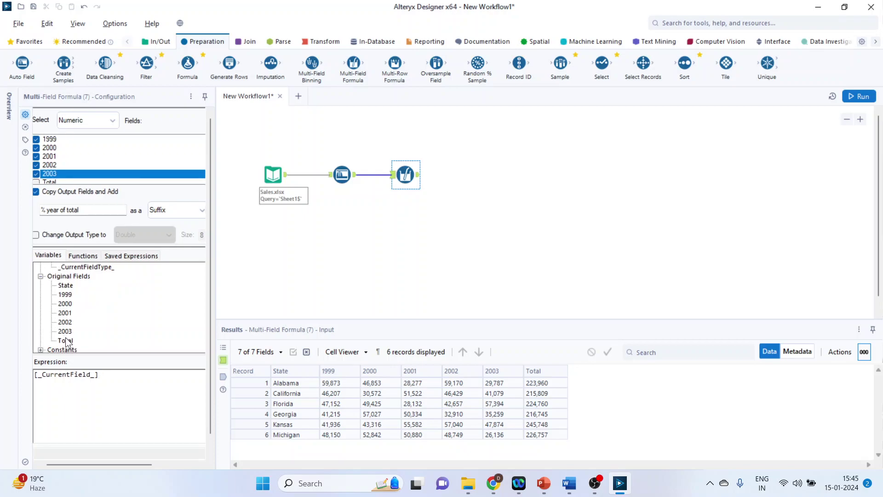
click(106, 376)
text(/)
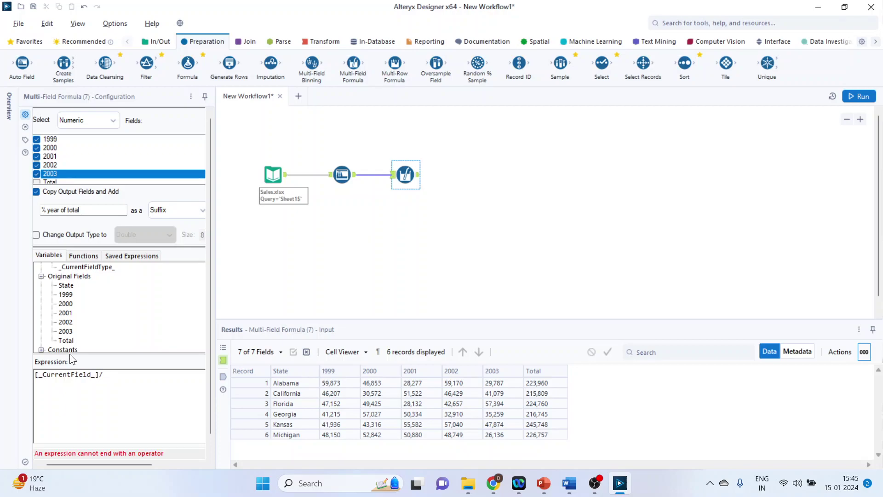
double_click(70, 341)
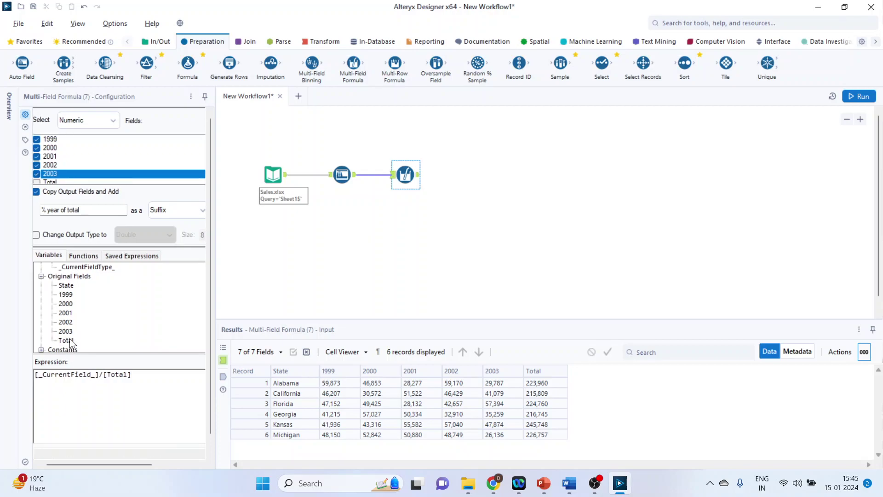
text(*)
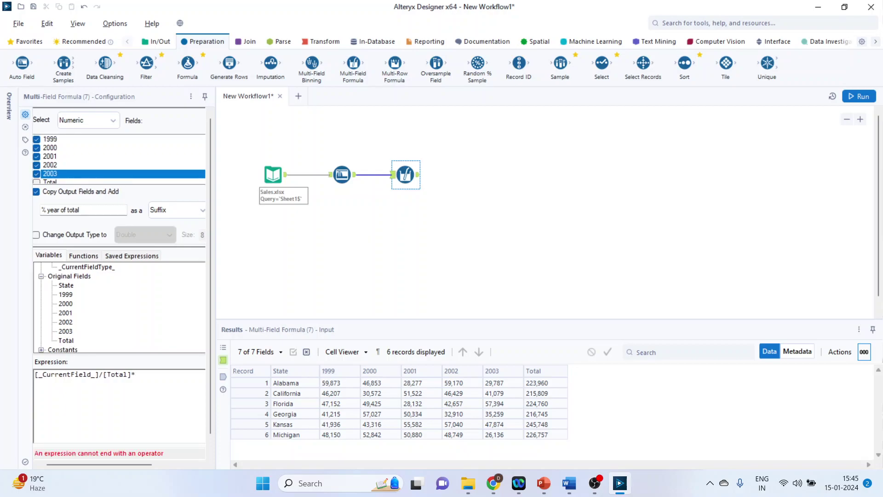
text(100)
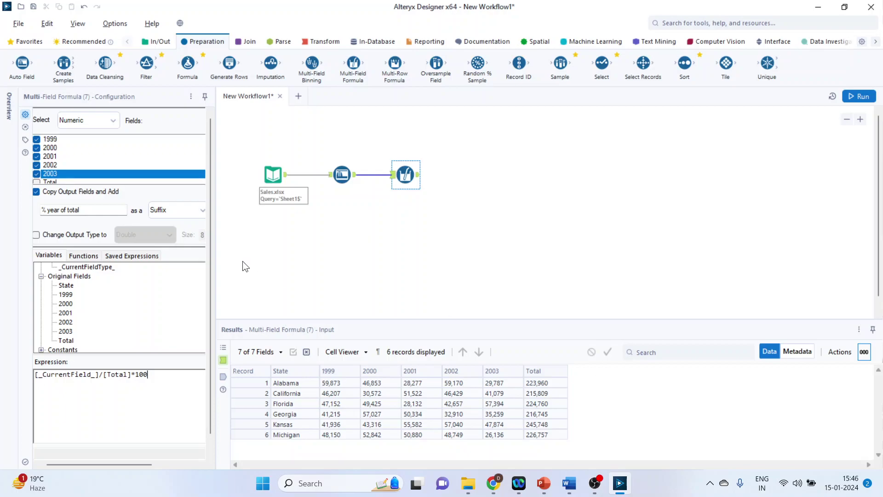
Step: Run the workflow and show the Multi-Field Formula's output records
click(852, 97)
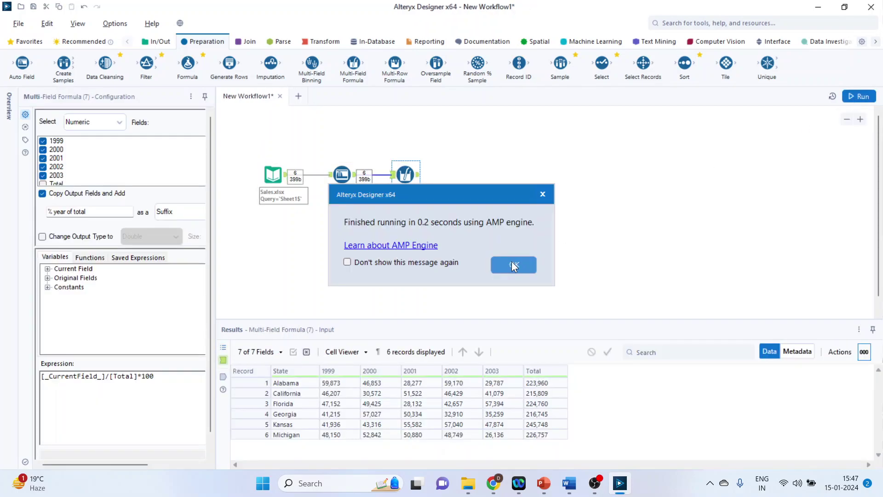
click(513, 265)
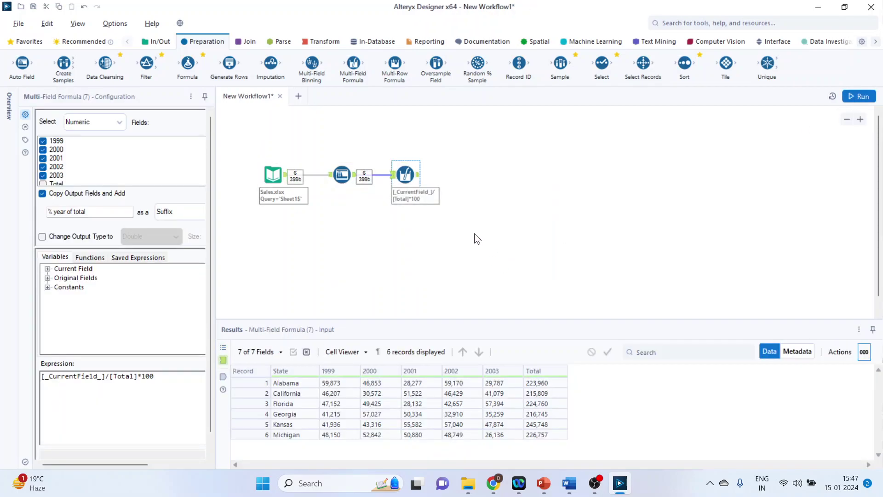
click(418, 175)
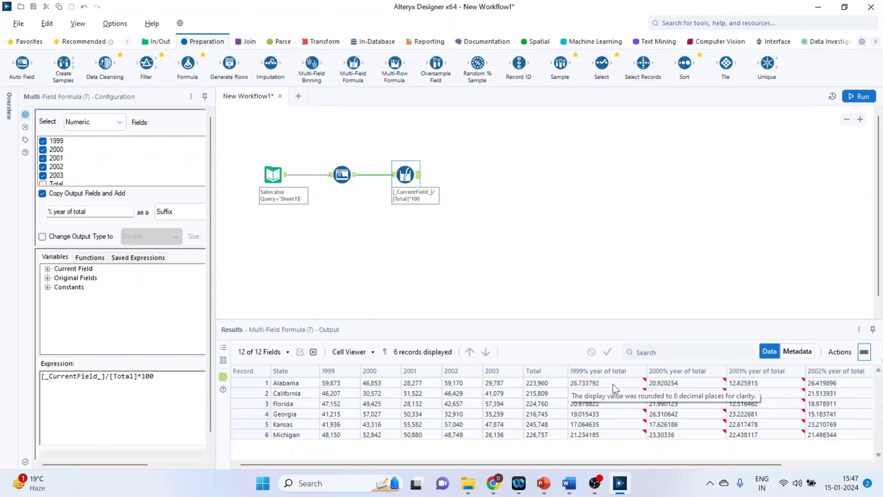
Step: Check Alabama's 1999 percentage 26.733792 against its 59,873 sales and 223,960 Total
click(601, 380)
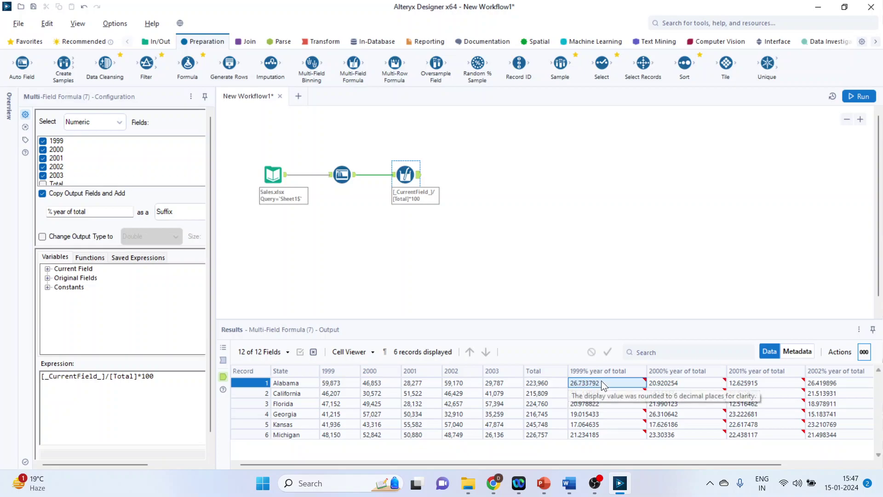
click(330, 383)
click(539, 384)
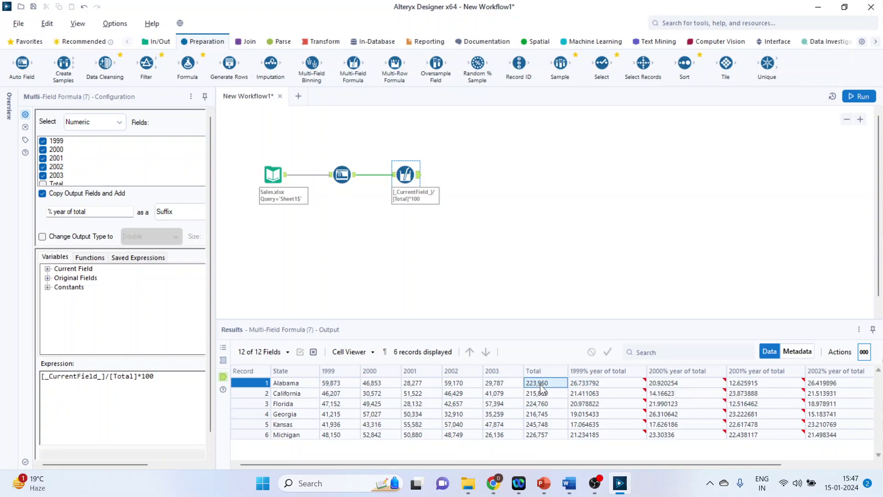
click(583, 384)
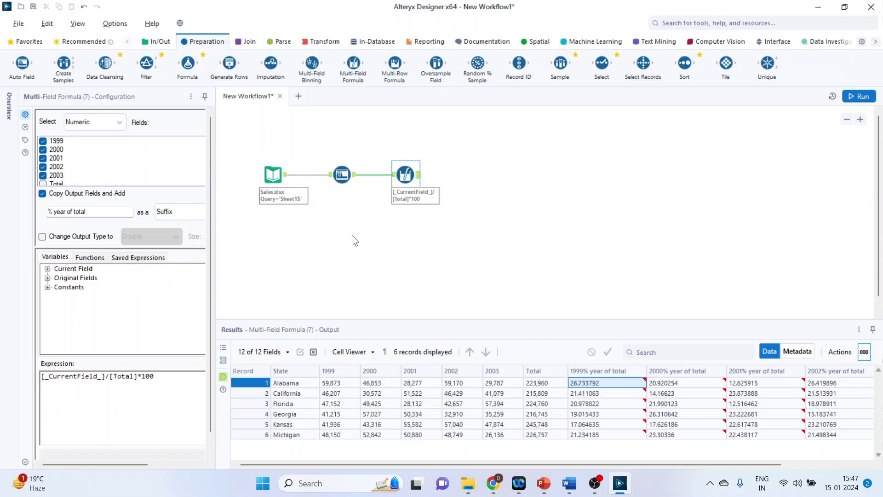
Step: Turn off Copy Output Fields and Add so 1999–2003 hold the percentages, then rerun
click(42, 194)
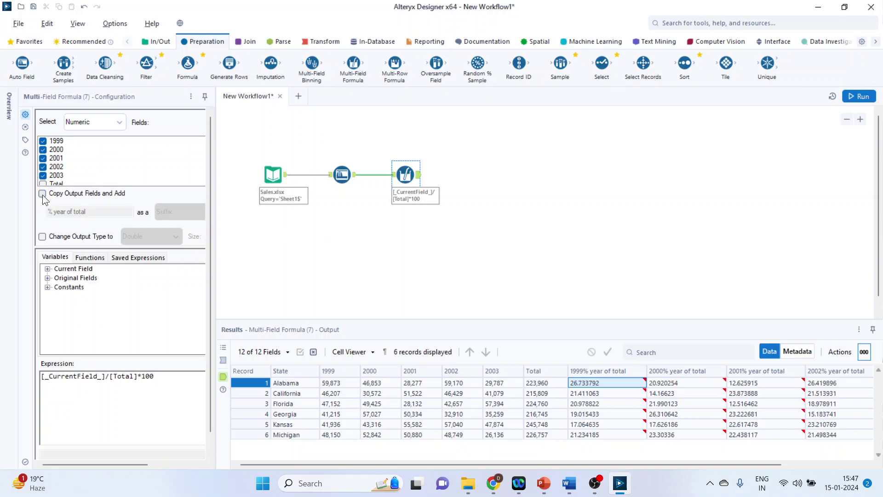
click(859, 96)
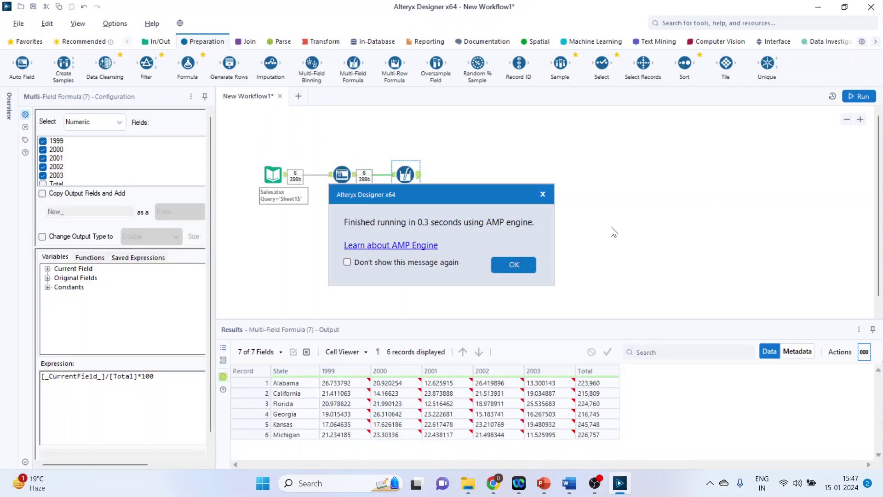
click(526, 266)
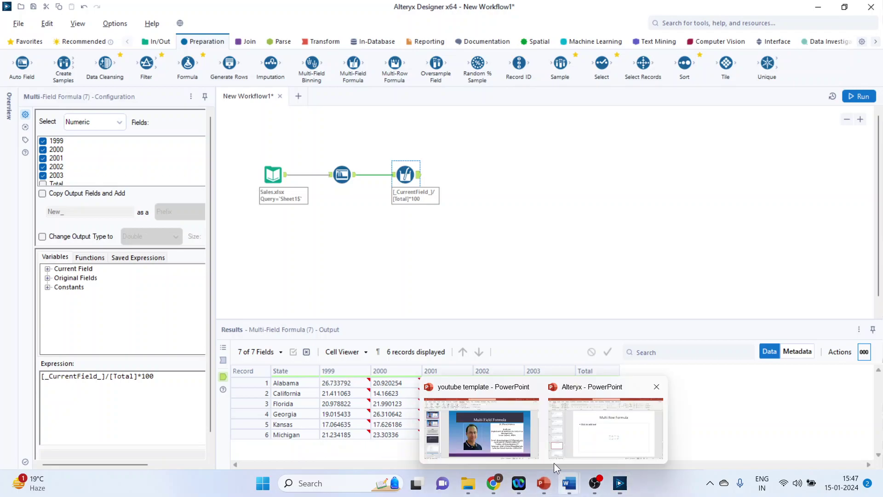
Step: Bring the youtube template presentation forward and move to slide 2, Thank You
click(509, 429)
scroll(699, 433, down, 1)
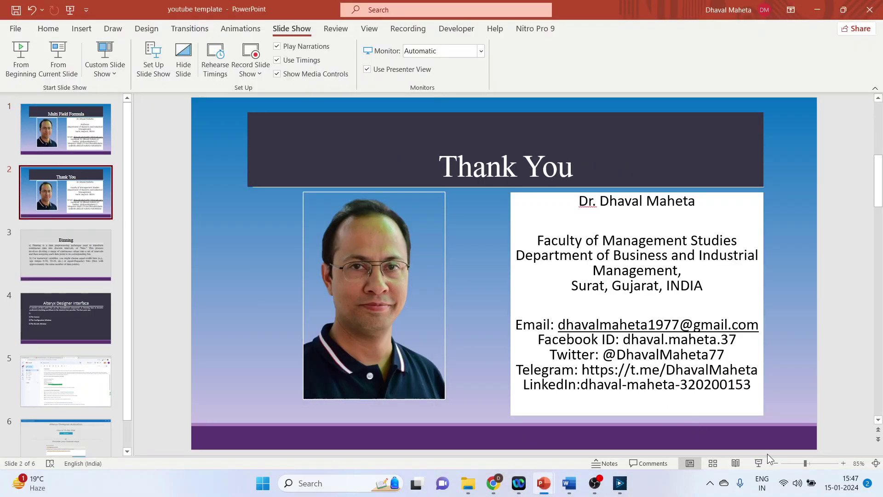